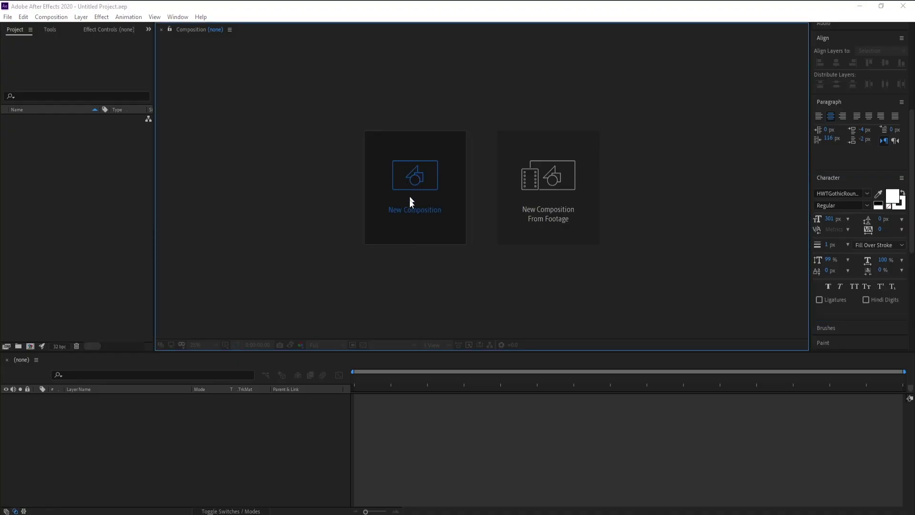
Step: Create a 1920 × 1080 px composition at 30 frames per second, lasting 10 seconds
{"action": "left_click", "coordinate": [410, 201]}
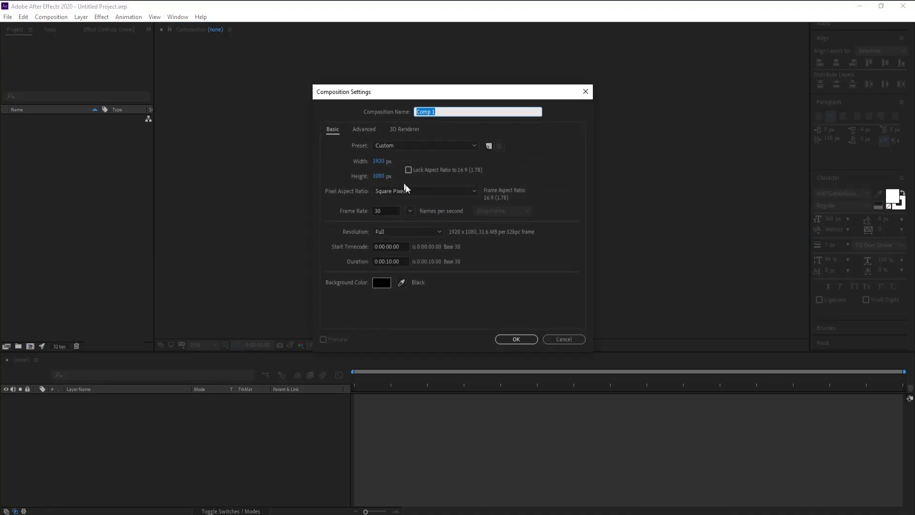
{"action": "left_click", "coordinate": [380, 210]}
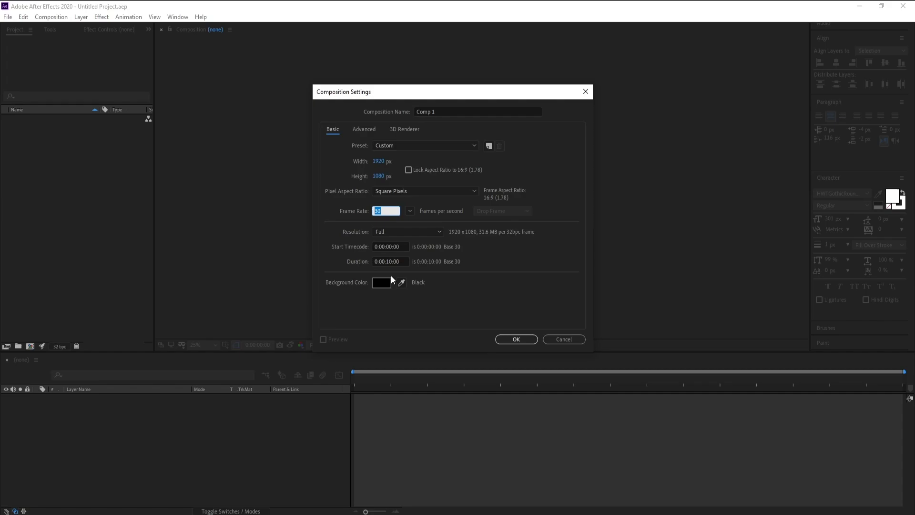
{"action": "left_click", "coordinate": [503, 339]}
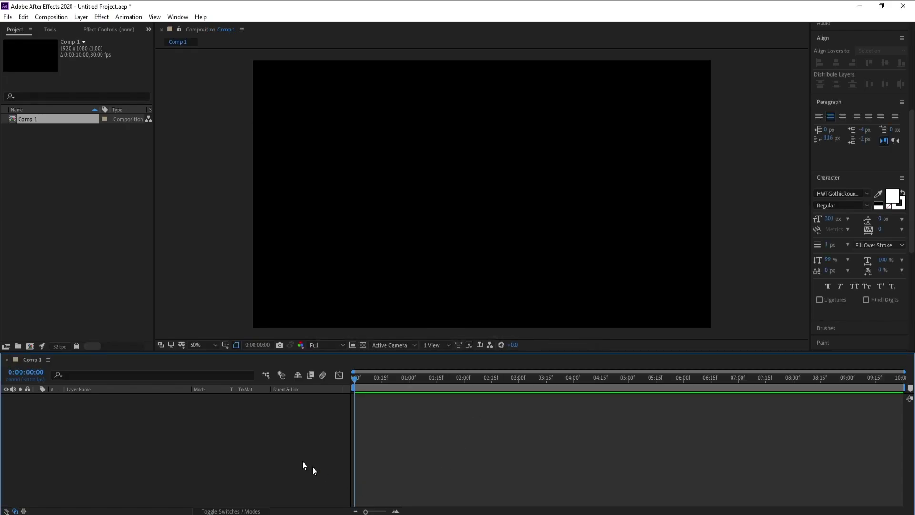
Step: Add a text layer containing the letter L in the upper part of the composition
{"action": "left_click", "coordinate": [50, 29]}
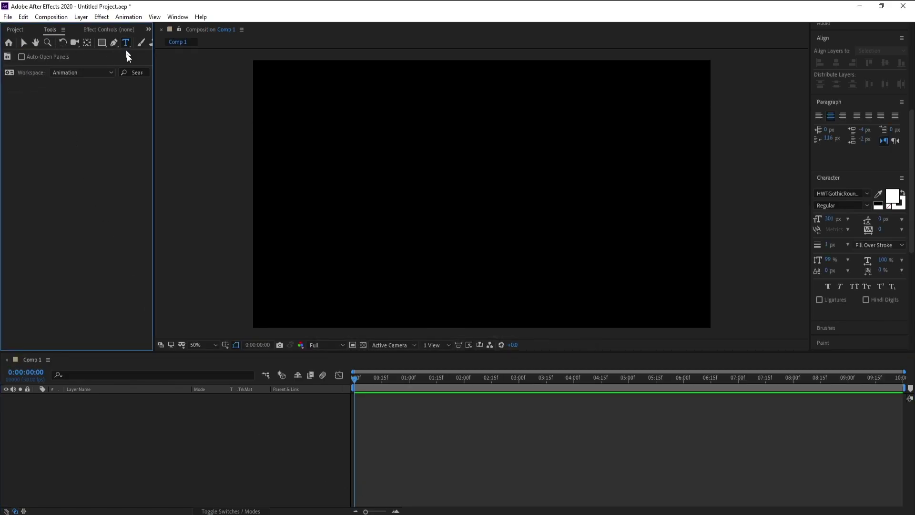
{"action": "left_click", "coordinate": [450, 172]}
{"action": "type", "text": "L"}
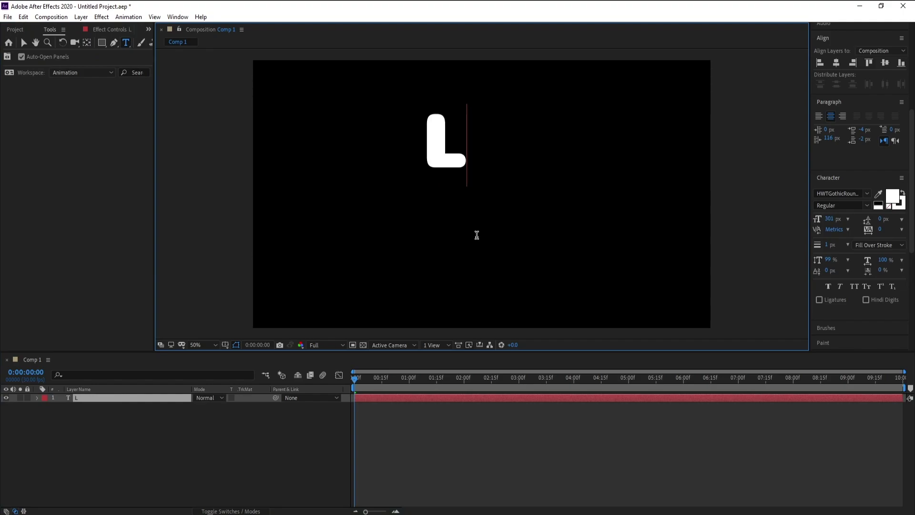
Step: Set the L text layer's scale to 300%
{"action": "left_click", "coordinate": [122, 399]}
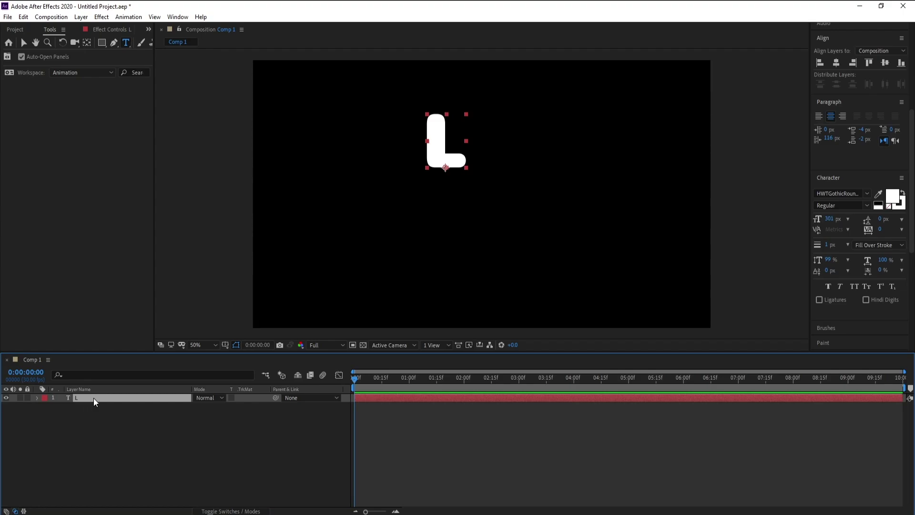
{"action": "key", "text": "s"}
{"action": "left_click_drag", "start_coordinate": [221, 406], "coordinate": [272, 408]}
{"action": "left_click", "coordinate": [206, 406]}
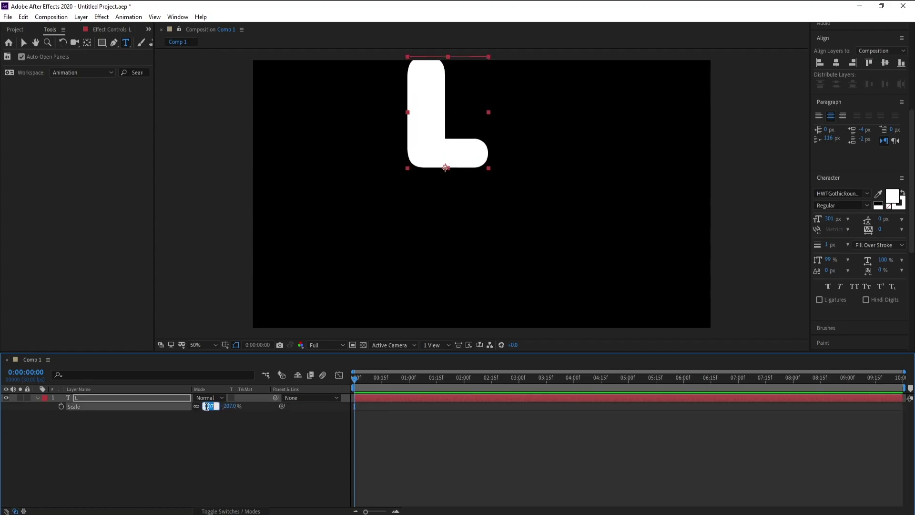
{"action": "type", "text": "300"}
{"action": "key", "text": "Return"}
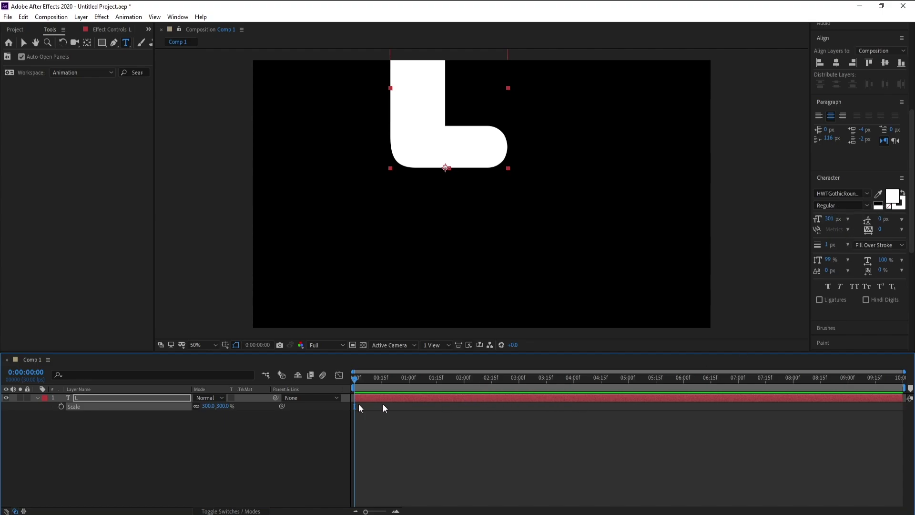
Step: Align the L layer to the composition's horizontal centre and bottom edge
{"action": "left_click", "coordinate": [134, 399]}
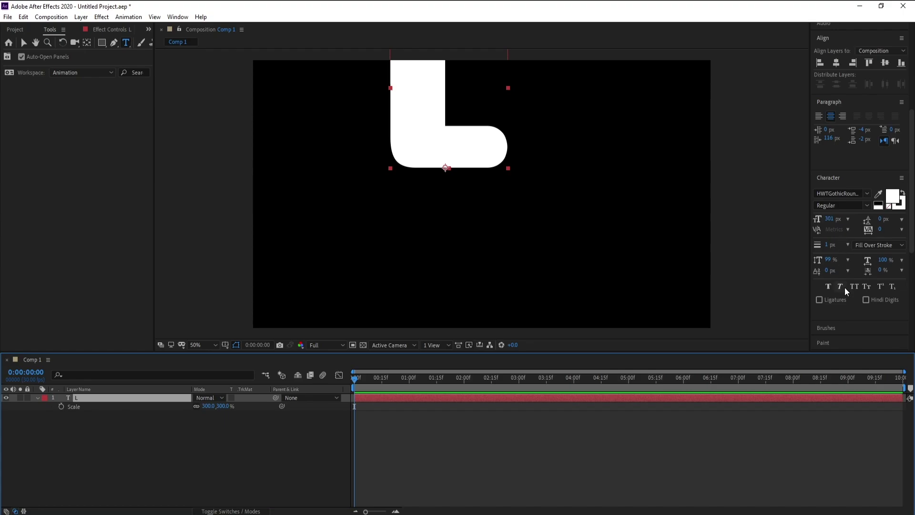
{"action": "left_click", "coordinate": [836, 63]}
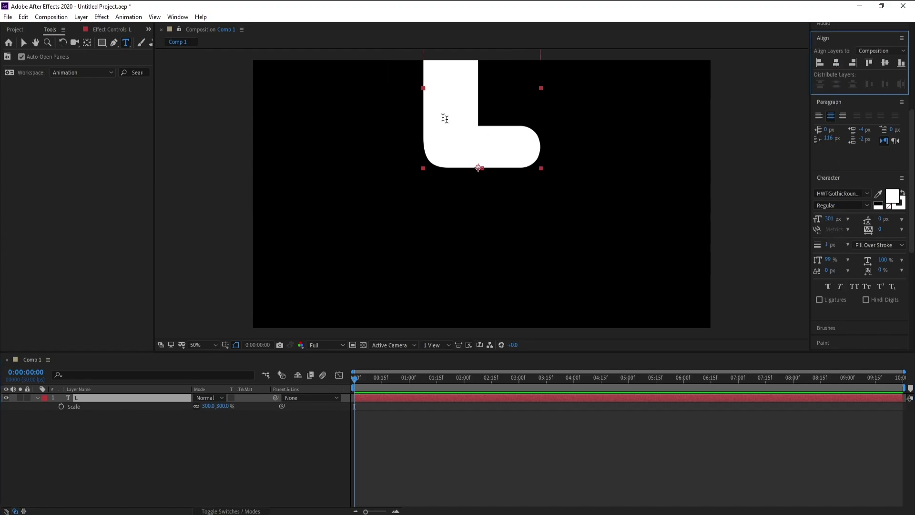
{"action": "left_click", "coordinate": [901, 62]}
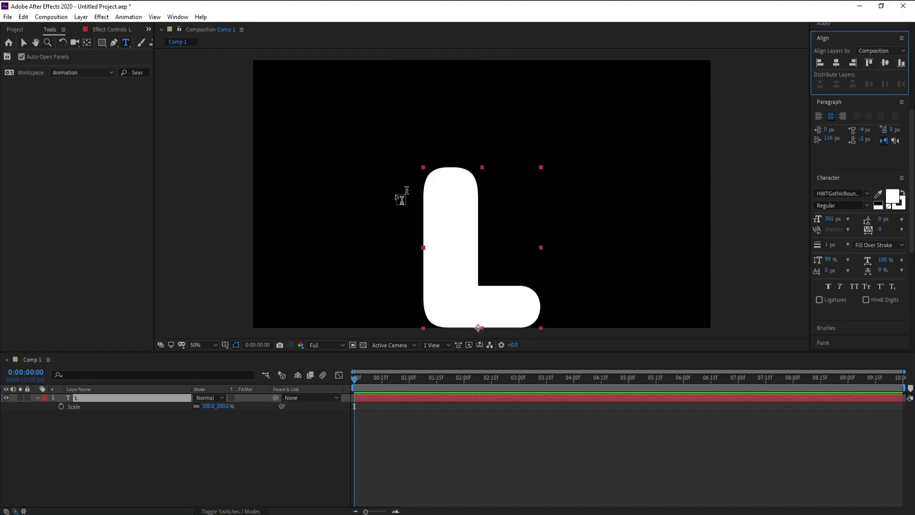
Step: Change the fill color of the L text to a bright golden yellow
{"action": "left_click", "coordinate": [895, 198]}
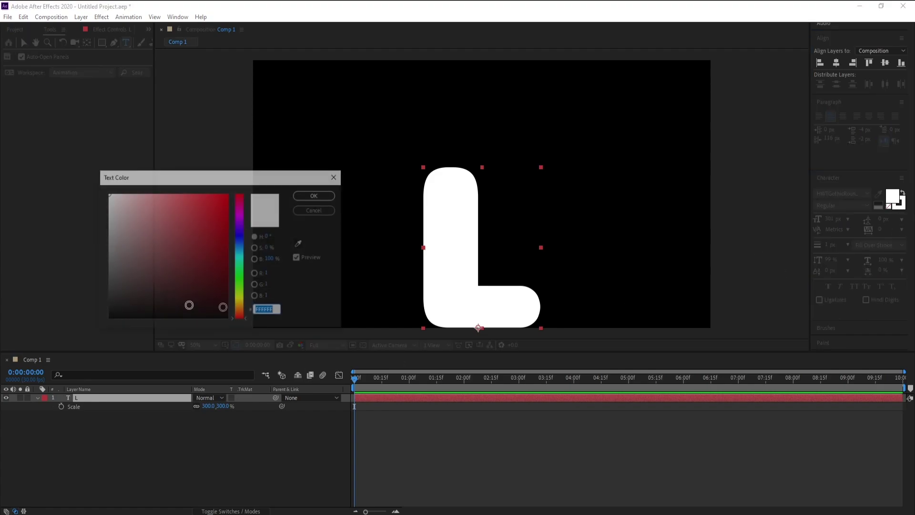
{"action": "left_click", "coordinate": [227, 194]}
{"action": "left_click_drag", "start_coordinate": [239, 230], "coordinate": [236, 302]}
{"action": "left_click", "coordinate": [308, 195]}
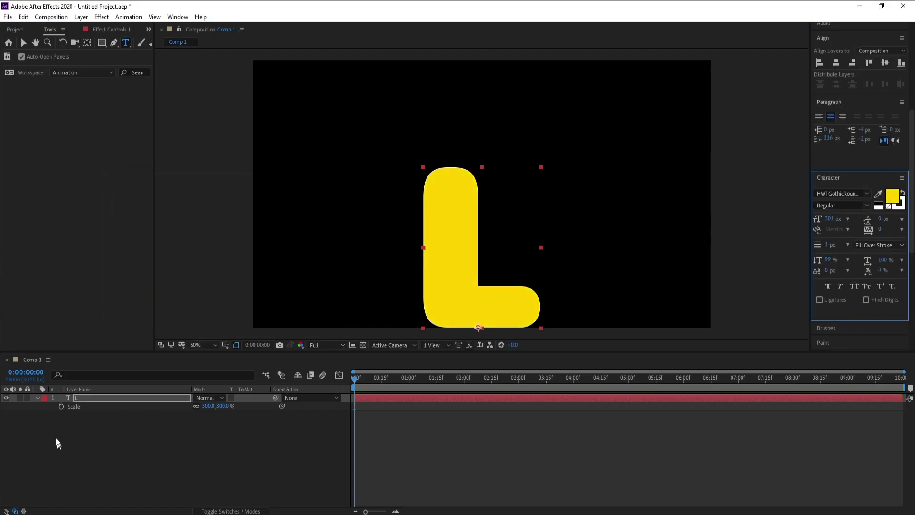
Step: Add a Bevel and Emboss layer style to the L layer with size 116 and soften 16
{"action": "right_click", "coordinate": [88, 398]}
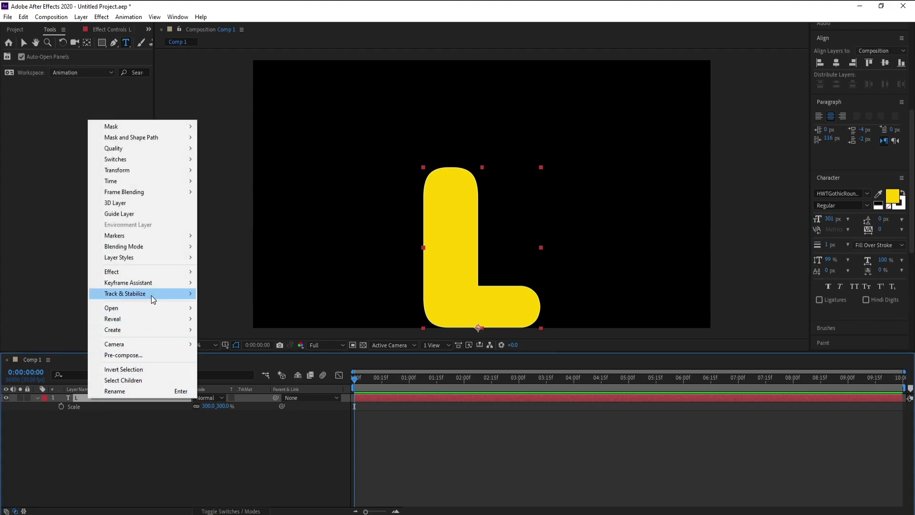
{"action": "mouse_move", "coordinate": [161, 263]}
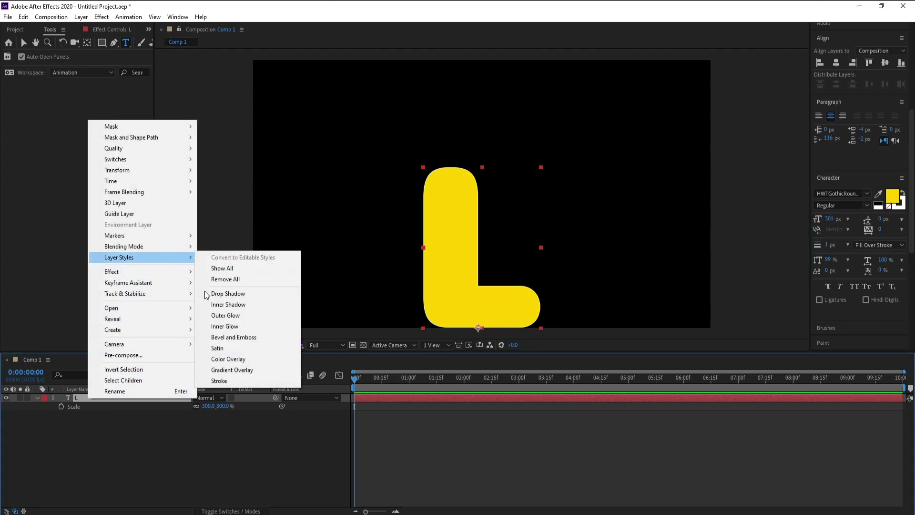
{"action": "left_click", "coordinate": [247, 340]}
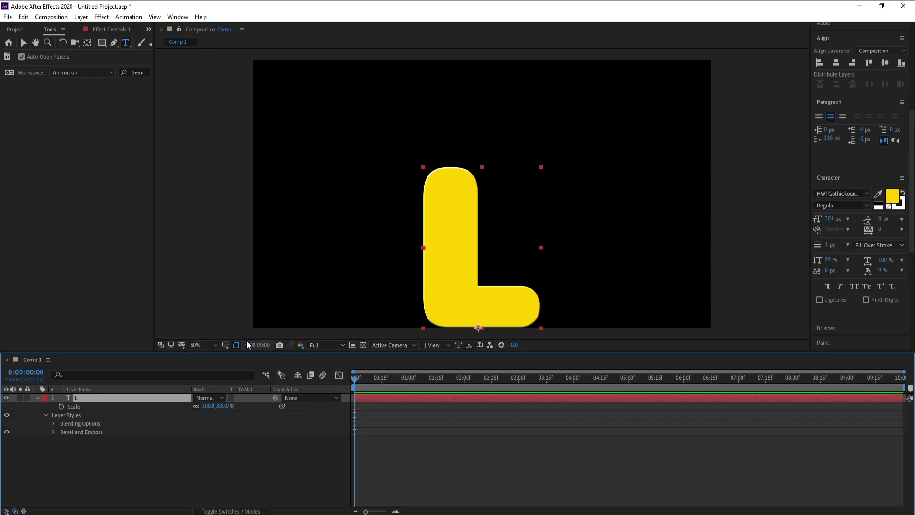
{"action": "left_click", "coordinate": [52, 432]}
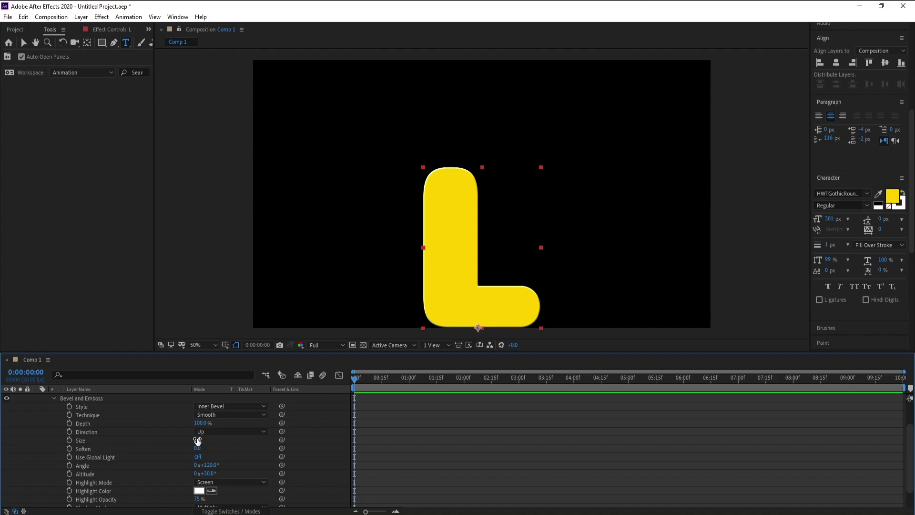
{"action": "left_click_drag", "start_coordinate": [198, 440], "coordinate": [250, 438]}
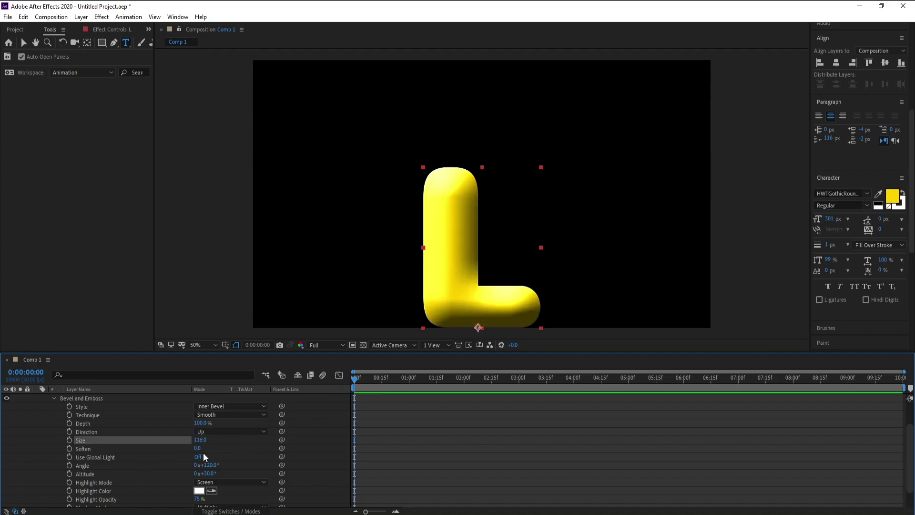
{"action": "left_click_drag", "start_coordinate": [197, 448], "coordinate": [330, 437]}
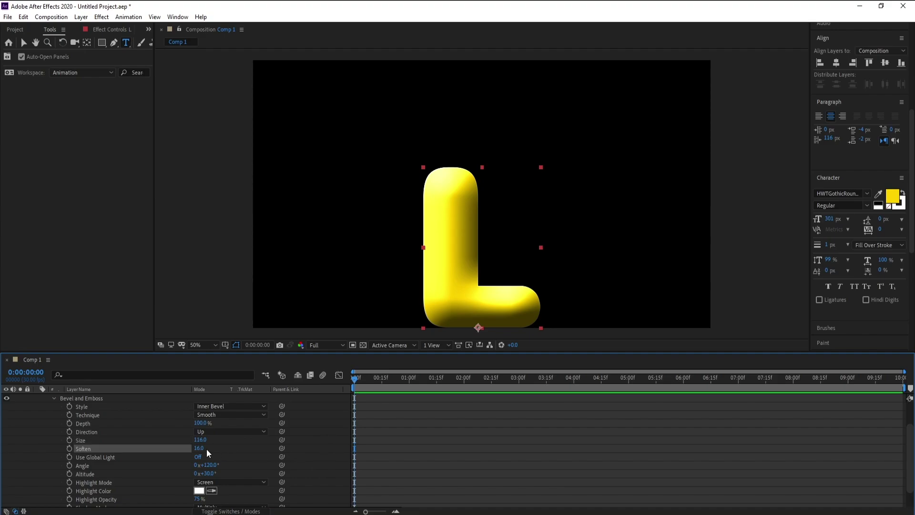
Step: Set the Bevel and Emboss highlight color to golden yellow FFC600
{"action": "left_click", "coordinate": [199, 490]}
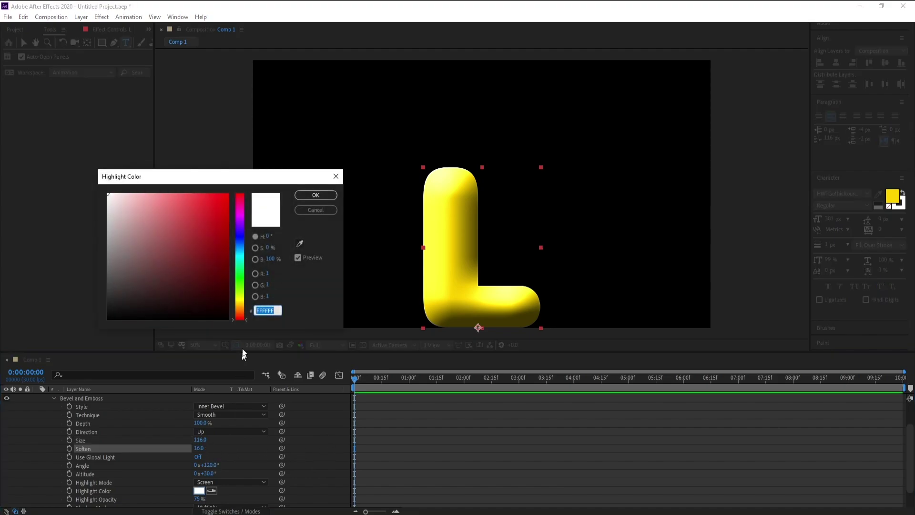
{"action": "left_click_drag", "start_coordinate": [239, 314], "coordinate": [241, 302]}
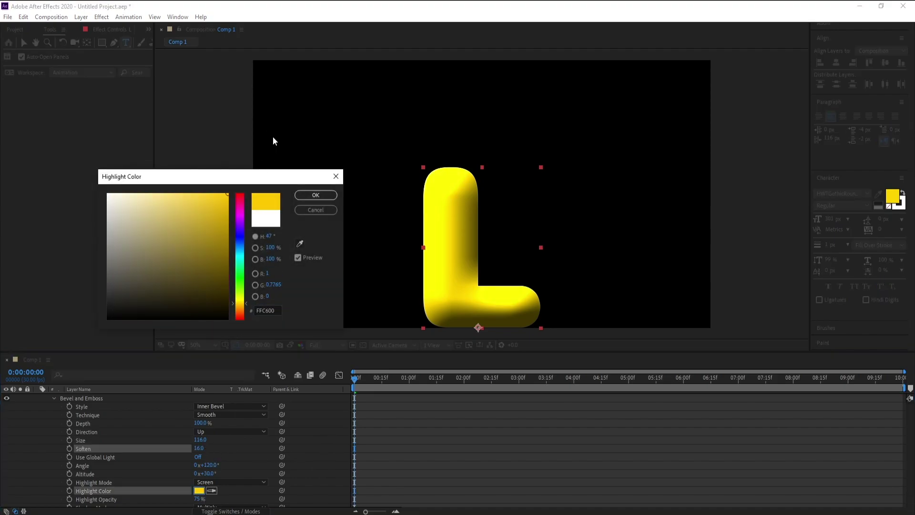
{"action": "left_click", "coordinate": [315, 195]}
Step: Set the Bevel and Emboss shadow color to pure red FF0000
{"action": "scroll", "coordinate": [222, 442], "scroll_direction": "down", "scroll_amount": 1}
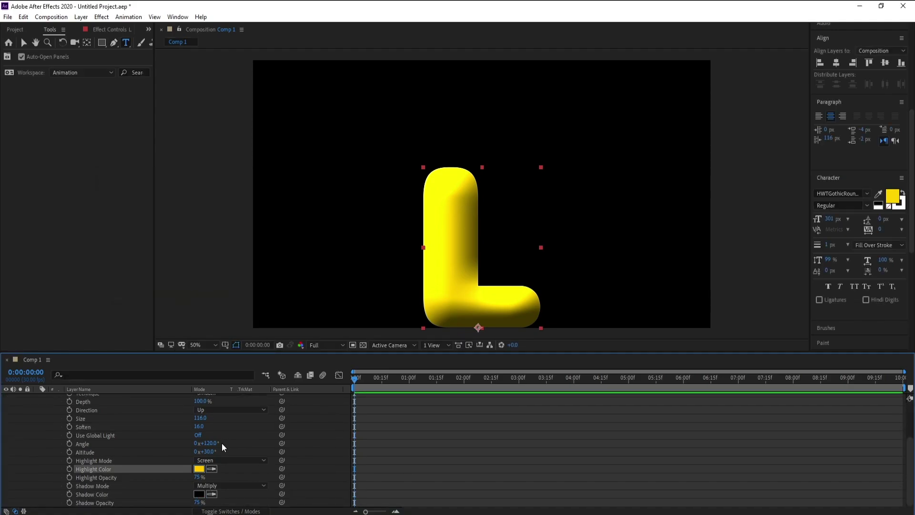
{"action": "left_click", "coordinate": [199, 494]}
{"action": "left_click_drag", "start_coordinate": [227, 263], "coordinate": [262, 141]}
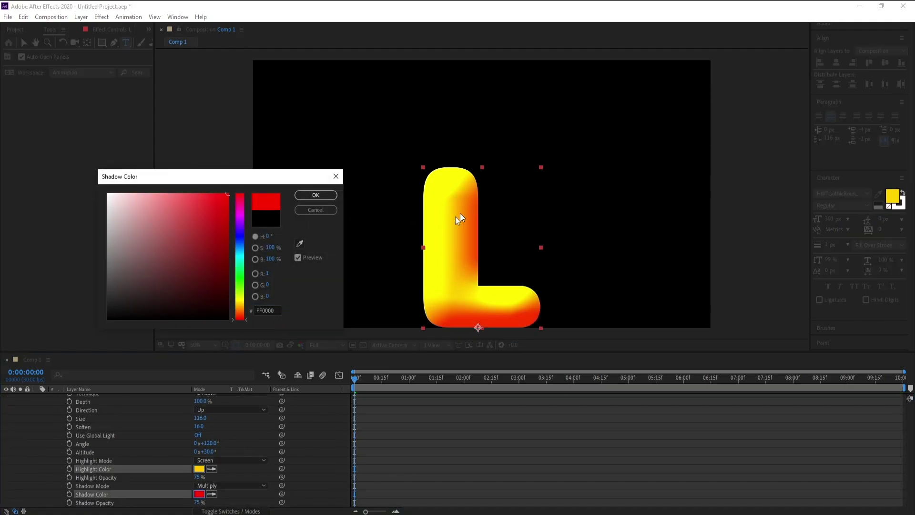
{"action": "left_click", "coordinate": [322, 197]}
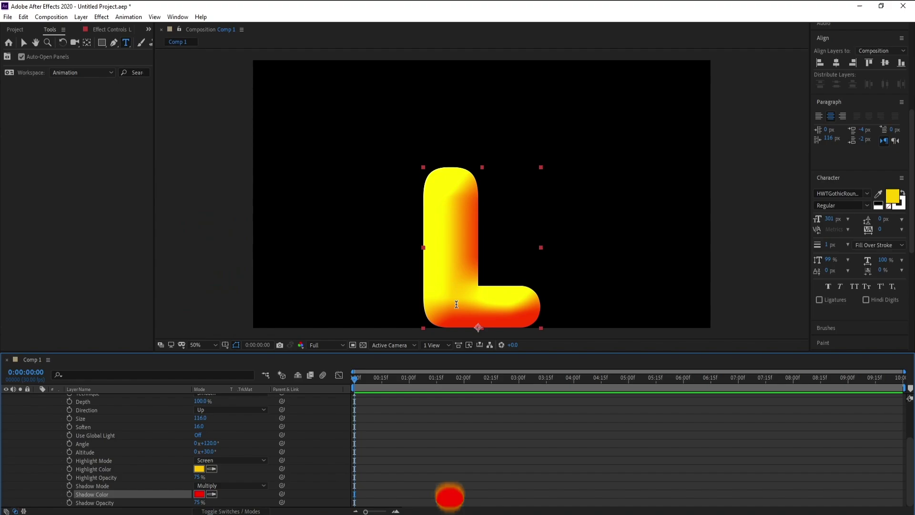
Step: Collapse the bevel settings, add an Inner Shadow layer style to the L layer and expand its properties
{"action": "scroll", "coordinate": [68, 465], "scroll_direction": "up", "scroll_amount": 3}
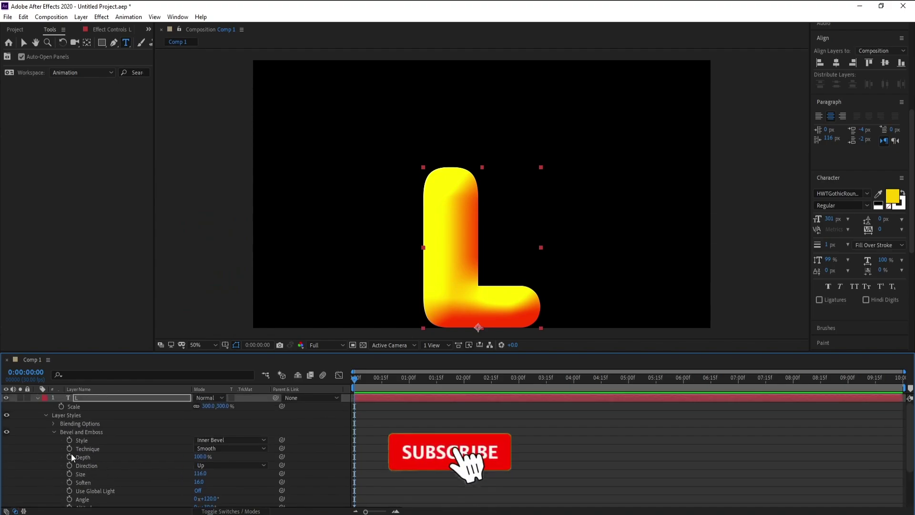
{"action": "left_click", "coordinate": [53, 431]}
{"action": "left_click", "coordinate": [90, 399]}
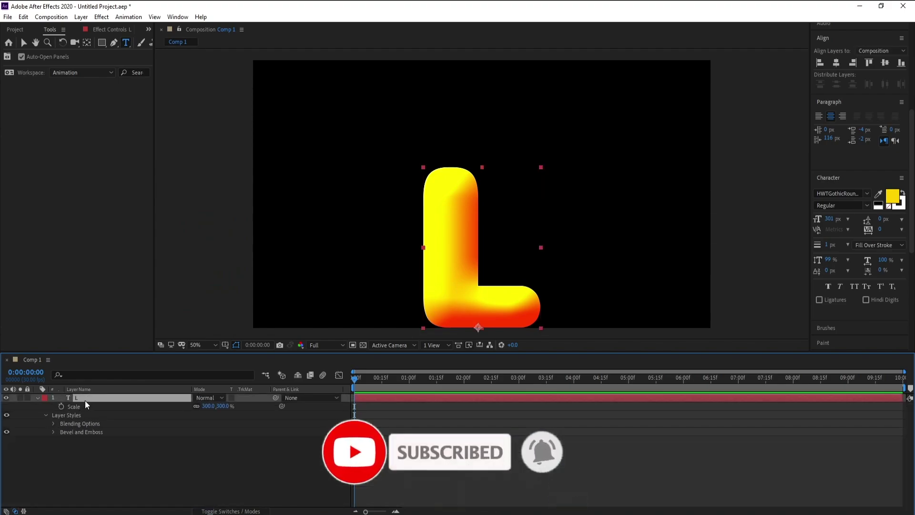
{"action": "left_click", "coordinate": [46, 415]}
{"action": "right_click", "coordinate": [96, 400]}
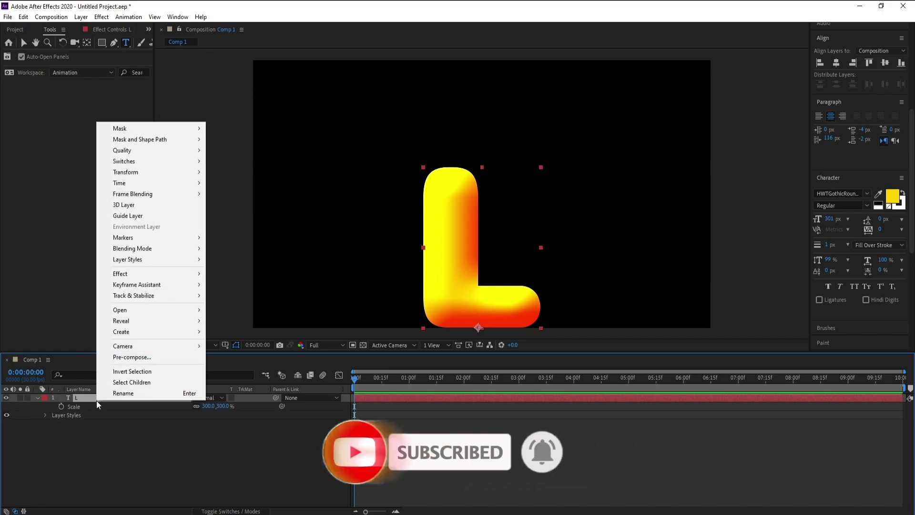
{"action": "mouse_move", "coordinate": [186, 261]}
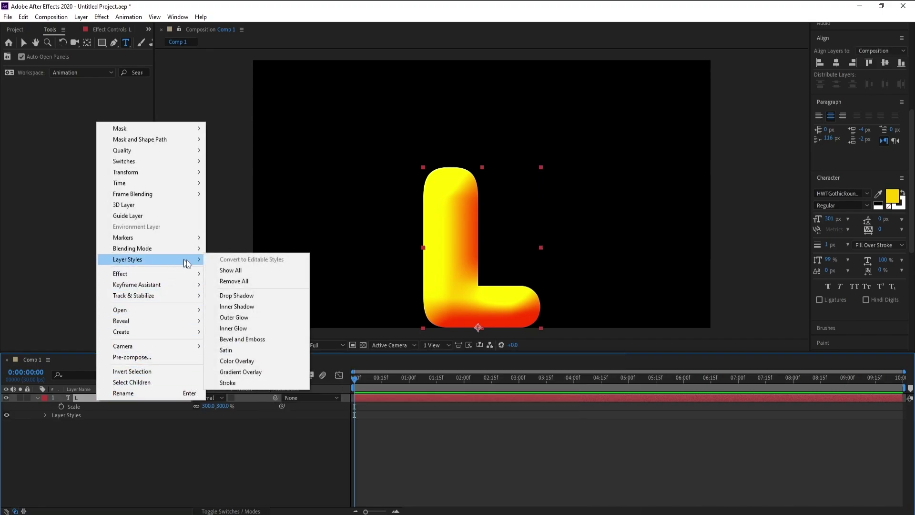
{"action": "left_click", "coordinate": [248, 311]}
{"action": "left_click", "coordinate": [53, 433]}
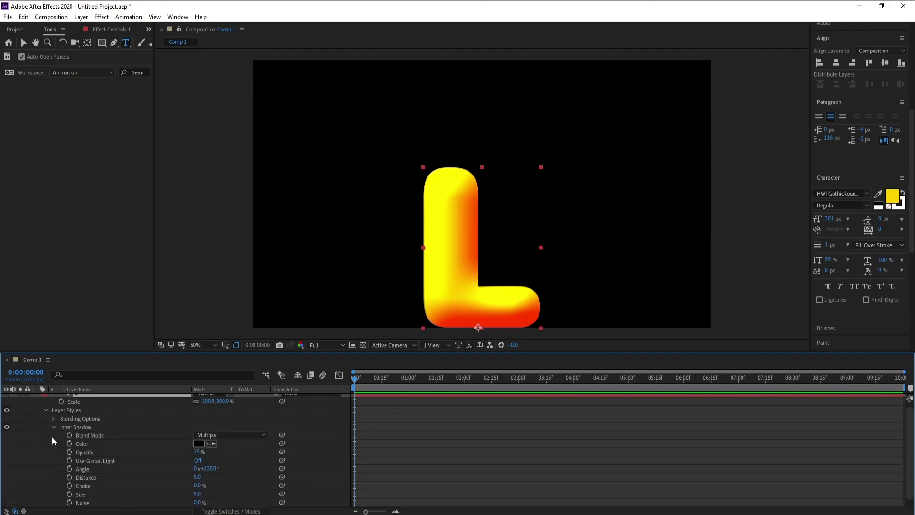
Step: Set the inner shadow's blend mode to Normal and its color to orange-yellow FFB400
{"action": "left_click", "coordinate": [222, 435]}
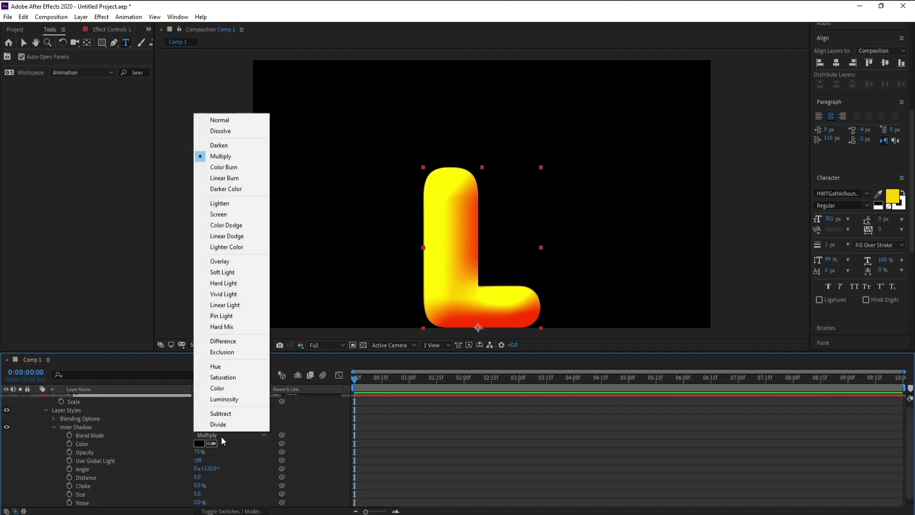
{"action": "left_click", "coordinate": [253, 124]}
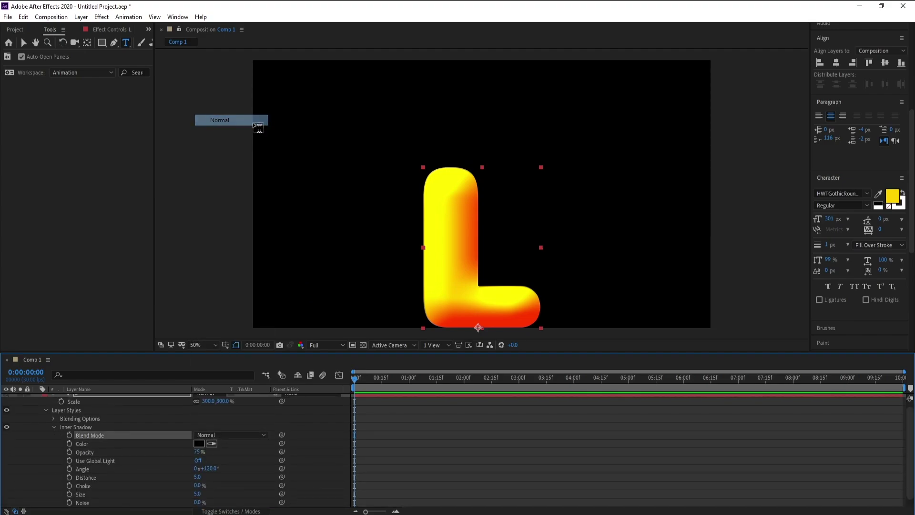
{"action": "left_click", "coordinate": [202, 443]}
{"action": "left_click", "coordinate": [198, 442]}
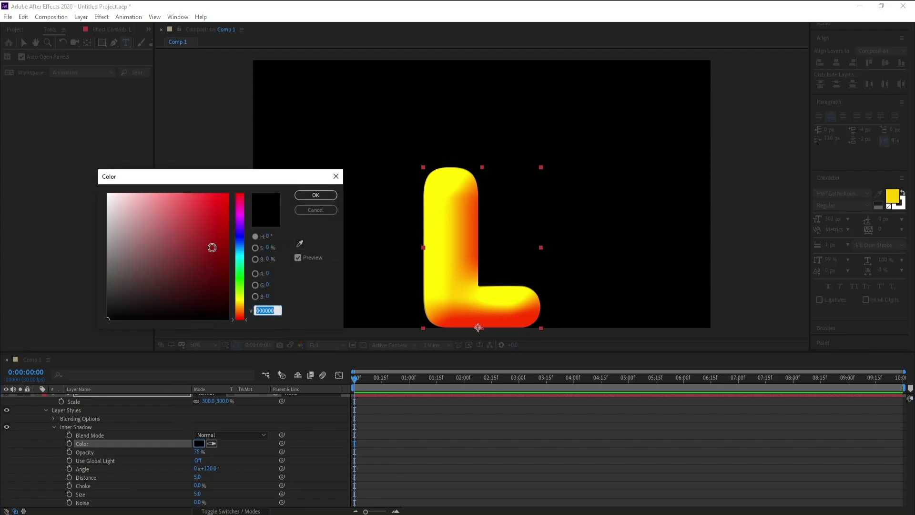
{"action": "left_click", "coordinate": [227, 194]}
{"action": "left_click_drag", "start_coordinate": [239, 207], "coordinate": [240, 299]}
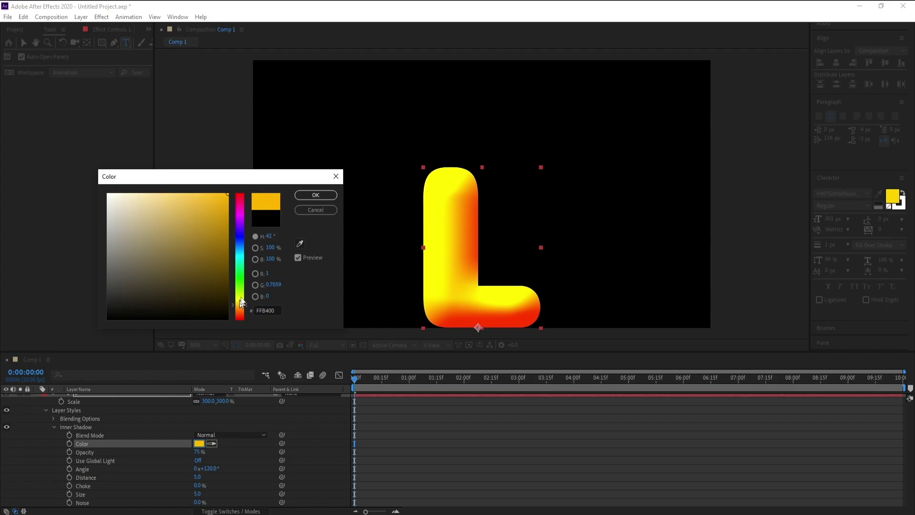
{"action": "left_click", "coordinate": [305, 198]}
Step: Increase the inner shadow's distance to 461
{"action": "scroll", "coordinate": [137, 479], "scroll_direction": "down", "scroll_amount": 1}
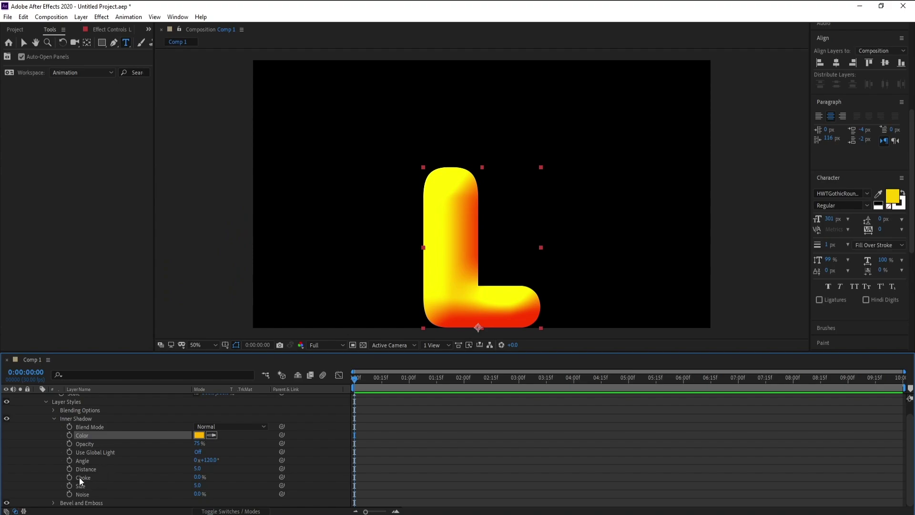
{"action": "left_click_drag", "start_coordinate": [196, 471], "coordinate": [419, 469]}
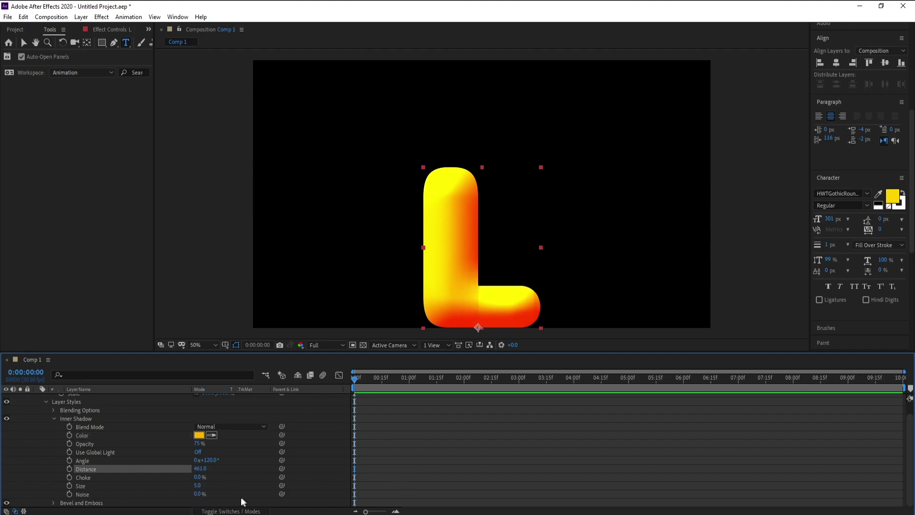
{"action": "left_click_drag", "start_coordinate": [198, 494], "coordinate": [224, 494]}
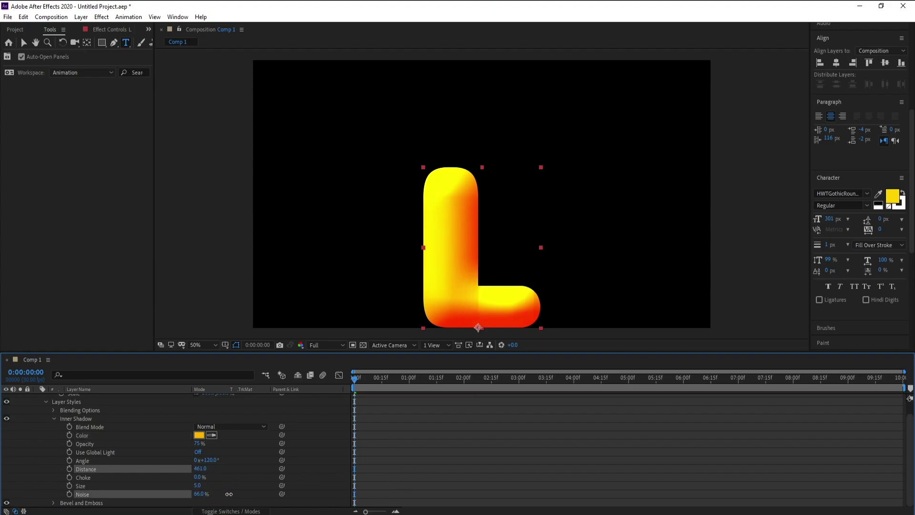
{"action": "left_click", "coordinate": [199, 493]}
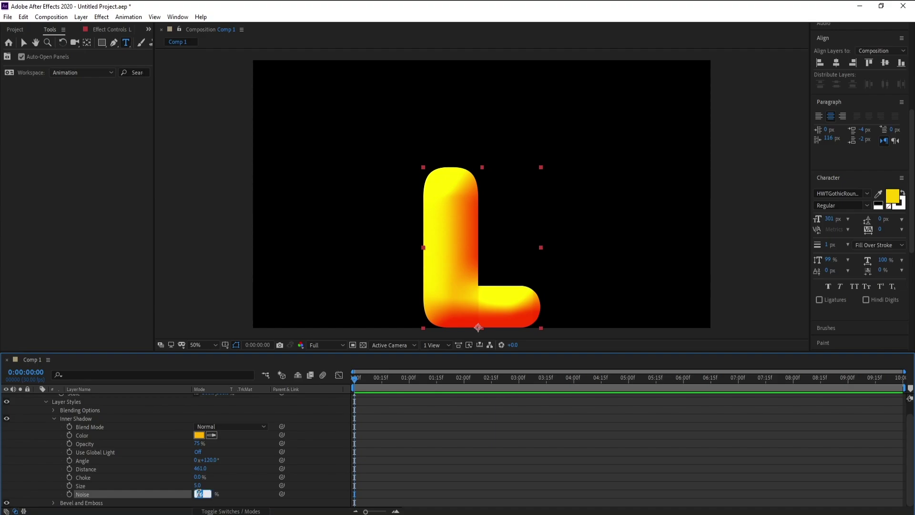
{"action": "key", "text": "Return"}
Step: Collapse the L layer's styles, reveal only its Scale property and add a Scale keyframe at 0:00:00:09
{"action": "left_click", "coordinate": [54, 417]}
{"action": "left_click", "coordinate": [45, 415]}
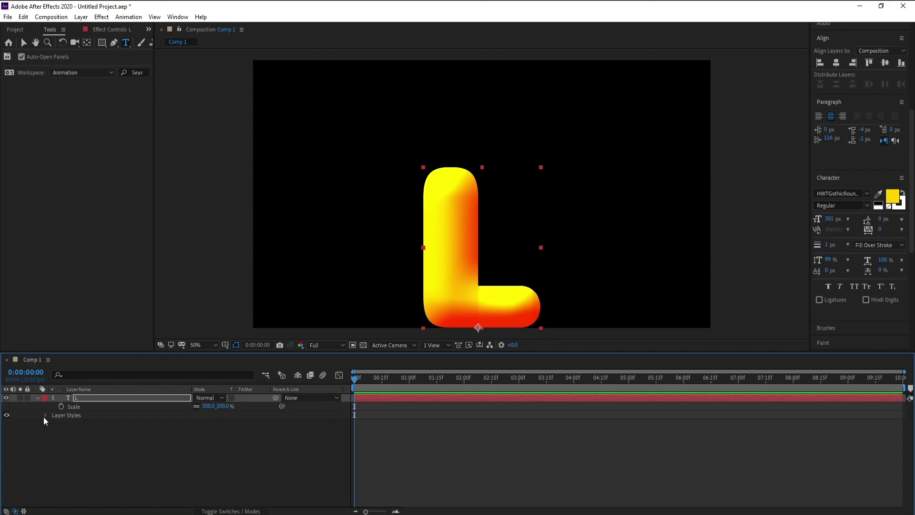
{"action": "left_click", "coordinate": [37, 397]}
{"action": "left_click", "coordinate": [84, 398]}
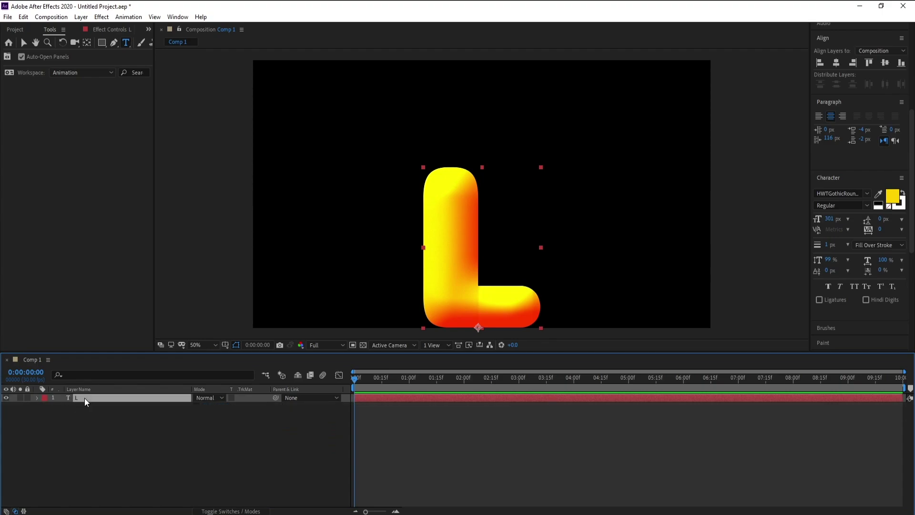
{"action": "key", "text": "s"}
{"action": "left_click_drag", "start_coordinate": [367, 382], "coordinate": [371, 382]}
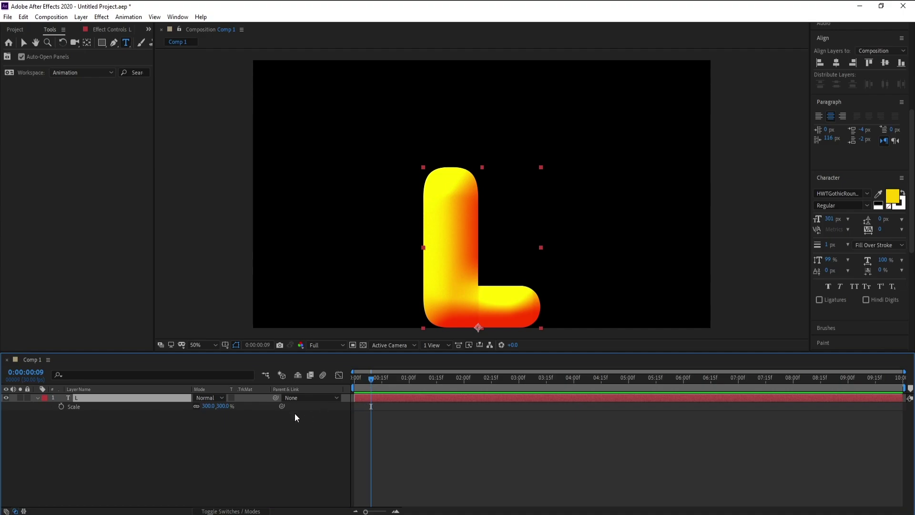
{"action": "left_click", "coordinate": [61, 406]}
Step: Unlink the scale proportions, set the Scale to 0 by 10% at 0:00:00:00, and preview the growth
{"action": "left_click_drag", "start_coordinate": [367, 387], "coordinate": [323, 390]}
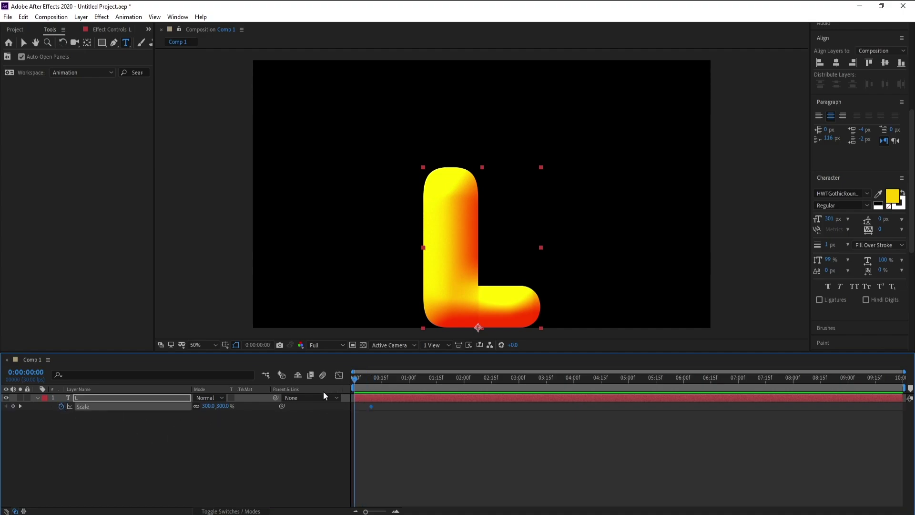
{"action": "left_click", "coordinate": [196, 408]}
{"action": "left_click", "coordinate": [209, 407]}
{"action": "key", "text": "Return"}
{"action": "key", "text": "Tab"}
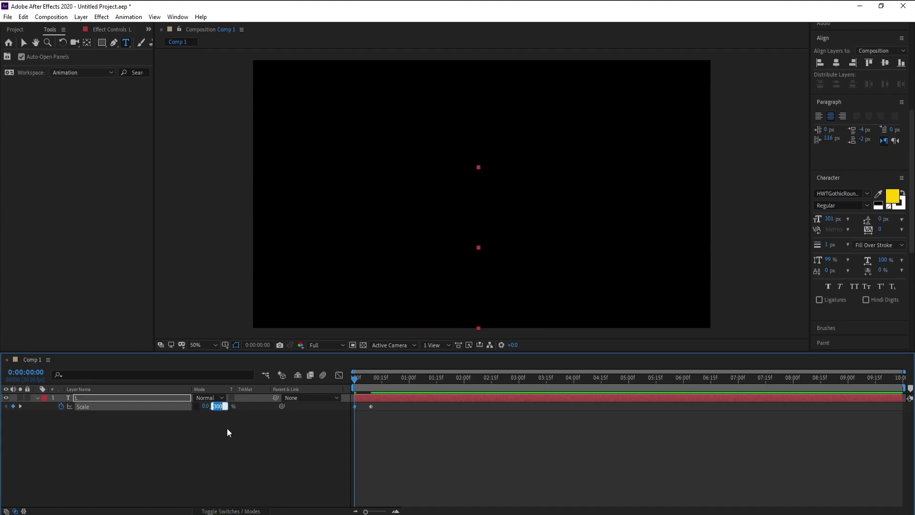
{"action": "type", "text": "10"}
{"action": "key", "text": "Return"}
{"action": "key", "text": "space"}
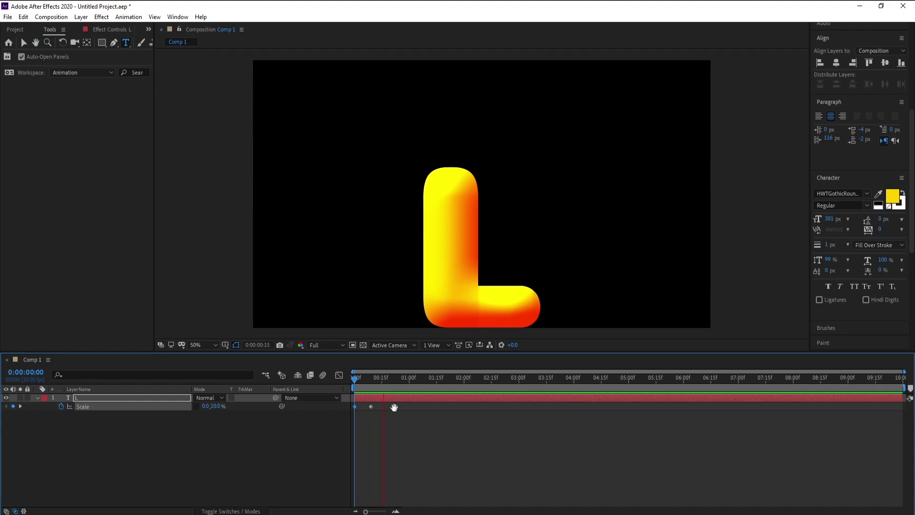
{"action": "key", "text": "space"}
Step: Add Scale keyframes with a vertical value of 269% at 0:00:00:21 and 311% at 0:00:01:03
{"action": "left_click_drag", "start_coordinate": [387, 379], "coordinate": [396, 380]}
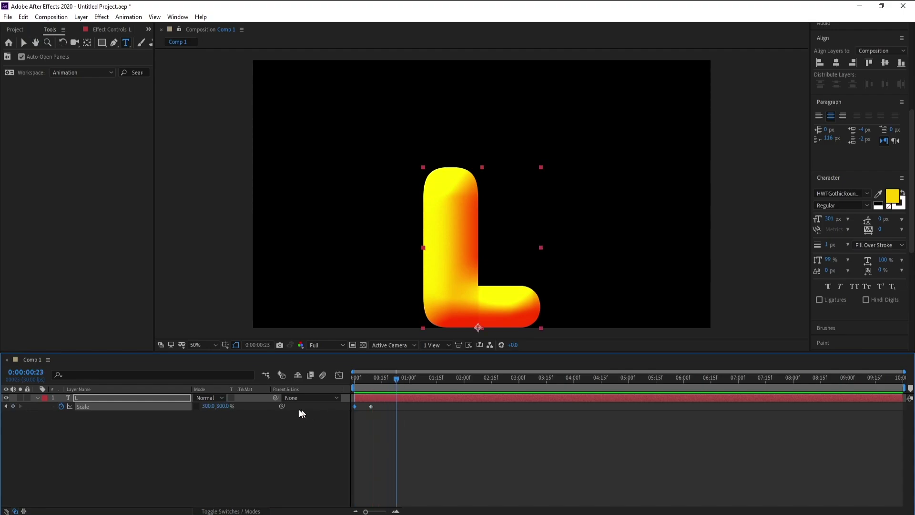
{"action": "left_click_drag", "start_coordinate": [226, 409], "coordinate": [212, 409]}
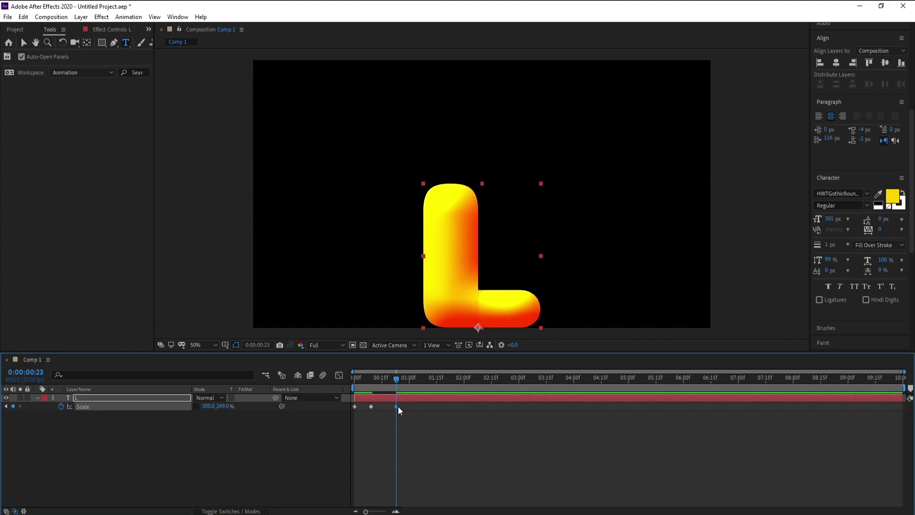
{"action": "left_click_drag", "start_coordinate": [394, 406], "coordinate": [415, 382]}
{"action": "left_click_drag", "start_coordinate": [222, 406], "coordinate": [248, 408]}
Step: Add a Scale keyframe with a vertical value of 273% and move it to 0:00:01:14
{"action": "left_click_drag", "start_coordinate": [425, 386], "coordinate": [445, 382]}
{"action": "left_click_drag", "start_coordinate": [223, 408], "coordinate": [207, 408]}
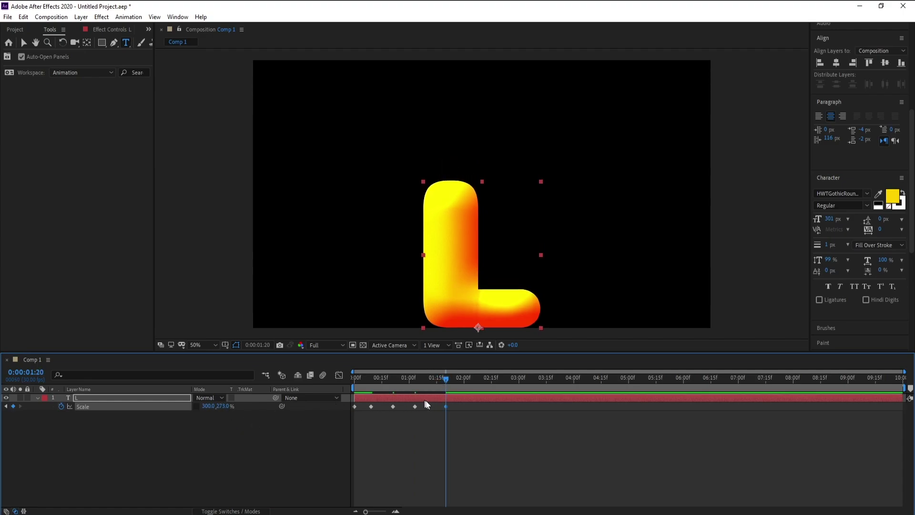
{"action": "left_click_drag", "start_coordinate": [446, 406], "coordinate": [461, 385]}
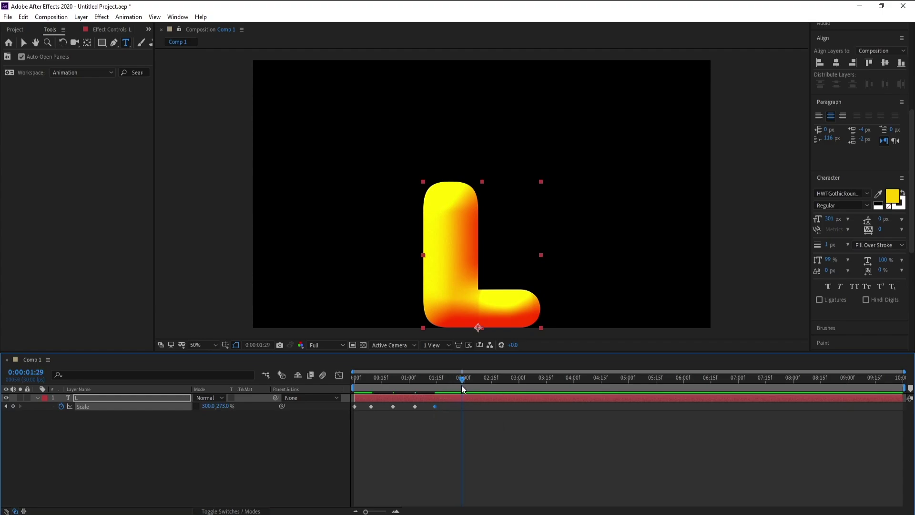
Step: Add a final Scale keyframe with a vertical value of 300% and place it at 0:00:01:27
{"action": "left_click", "coordinate": [225, 406]}
{"action": "type", "text": "300"}
{"action": "key", "text": "Return"}
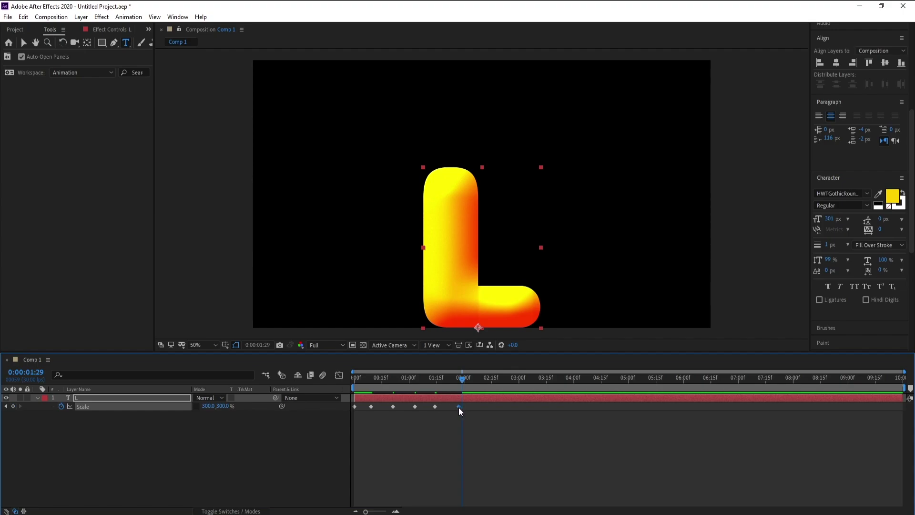
Step: Apply Easy Ease to all the Scale keyframes and preview the bounce animation from the beginning
{"action": "left_click_drag", "start_coordinate": [468, 415], "coordinate": [337, 405]}
{"action": "right_click", "coordinate": [458, 405]}
{"action": "mouse_move", "coordinate": [484, 399]}
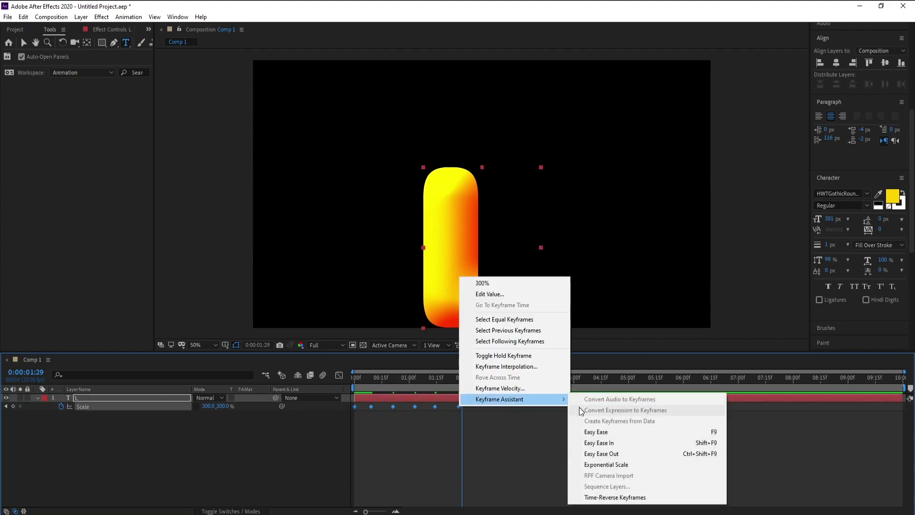
{"action": "left_click", "coordinate": [593, 432]}
{"action": "key", "text": "Home"}
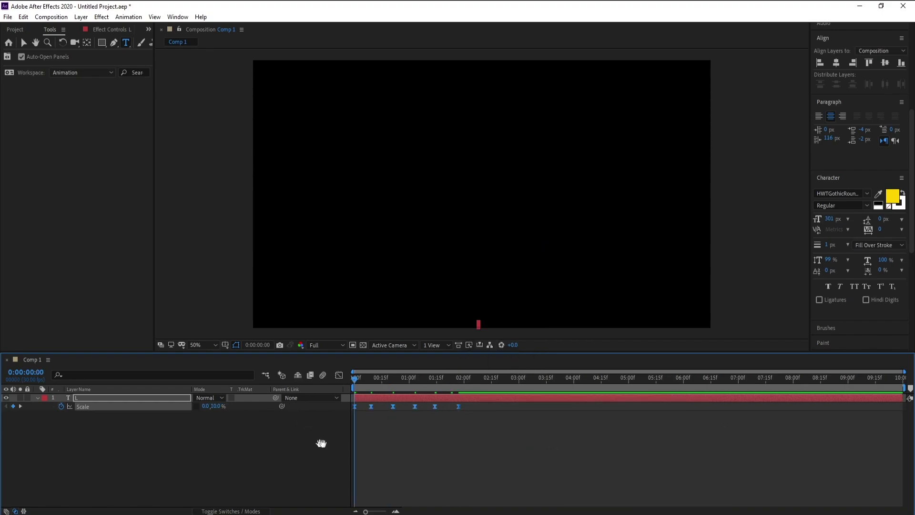
{"action": "key", "text": "space"}
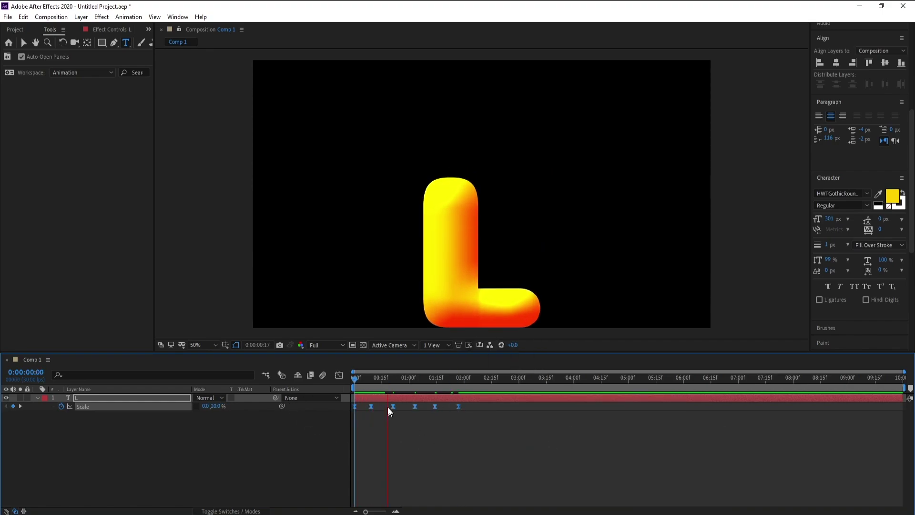
{"action": "key", "text": "space"}
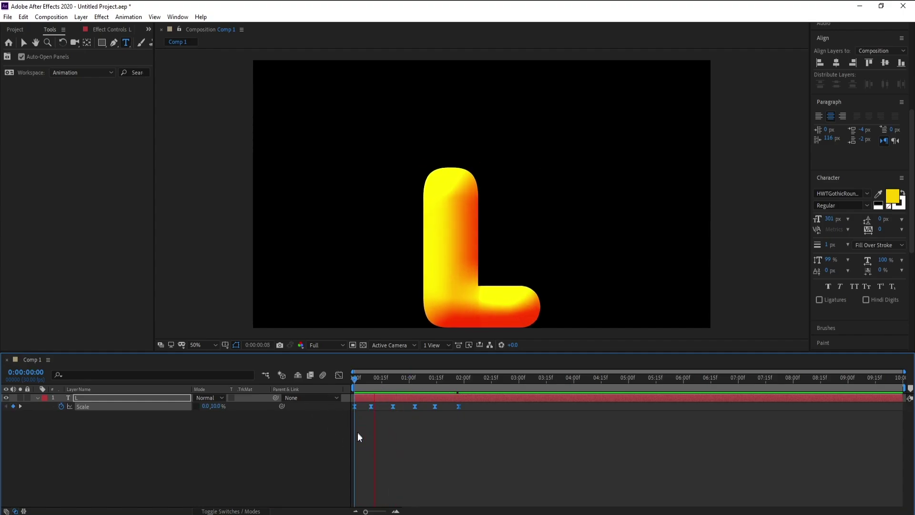
{"action": "key", "text": "space"}
Step: Collapse the L layer's properties, search the effects for "warp" and apply the Distort Warp effect to the layer
{"action": "left_click", "coordinate": [90, 396]}
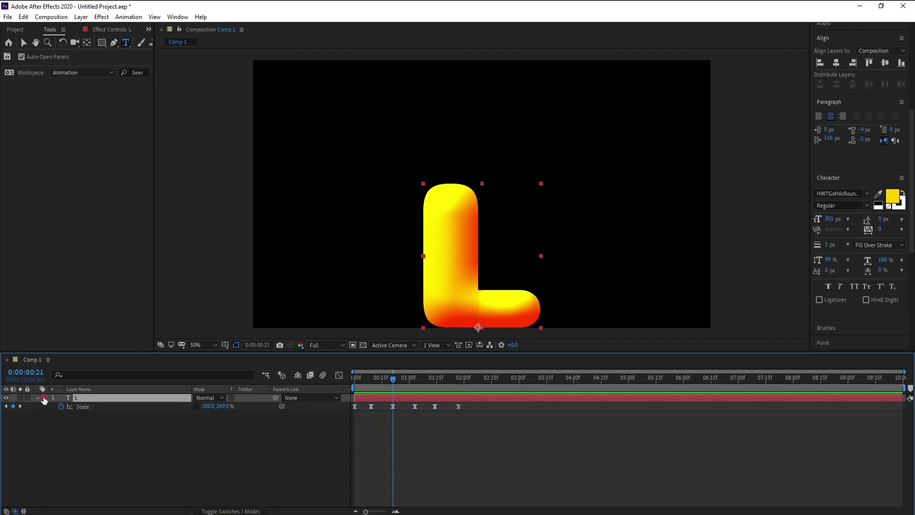
{"action": "key", "text": "u"}
{"action": "scroll", "coordinate": [856, 270], "scroll_direction": "up", "scroll_amount": 6}
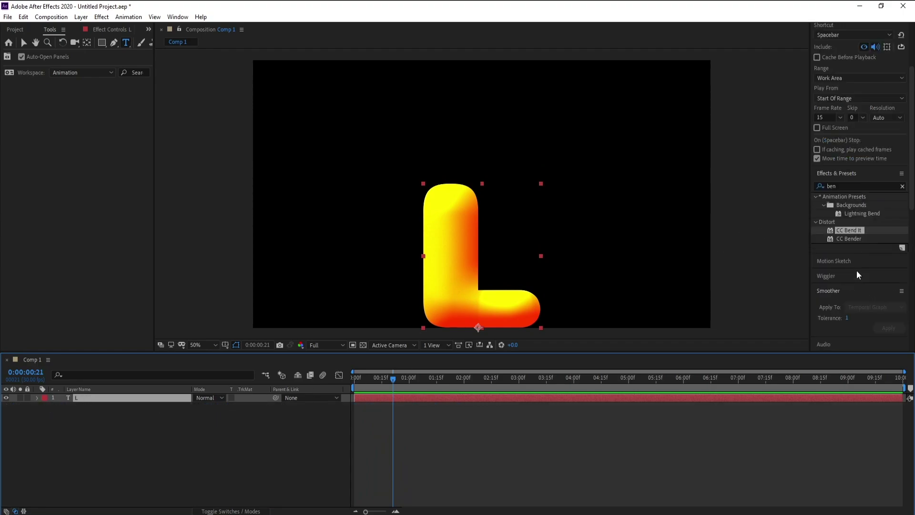
{"action": "left_click", "coordinate": [844, 186]}
{"action": "type", "text": "ben"}
{"action": "key", "text": "BackSpace"}
{"action": "key", "text": "BackSpace"}
{"action": "key", "text": "BackSpace"}
{"action": "type", "text": "wa"}
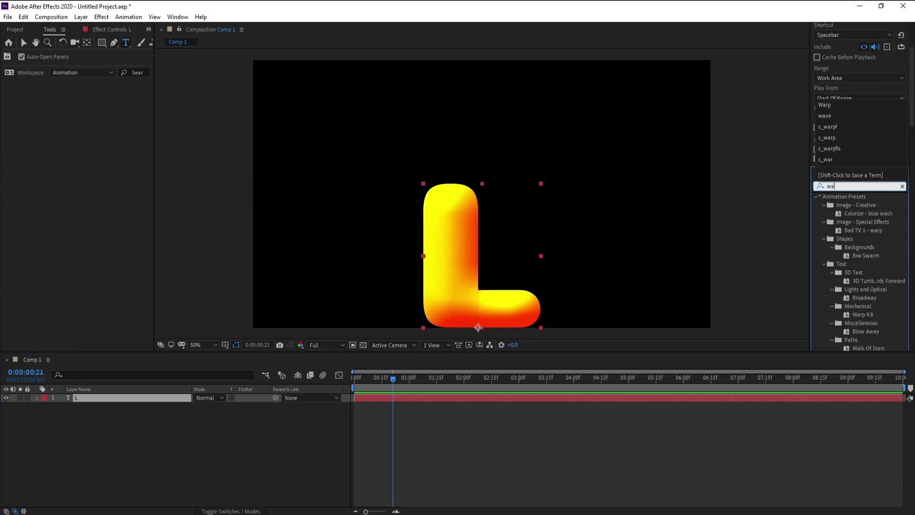
{"action": "type", "text": "rp"}
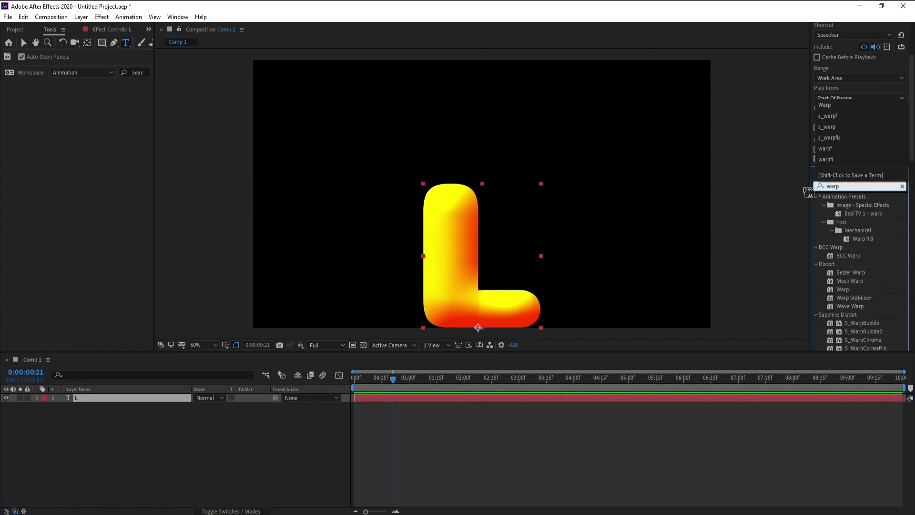
{"action": "left_click_drag", "start_coordinate": [843, 289], "coordinate": [470, 395]}
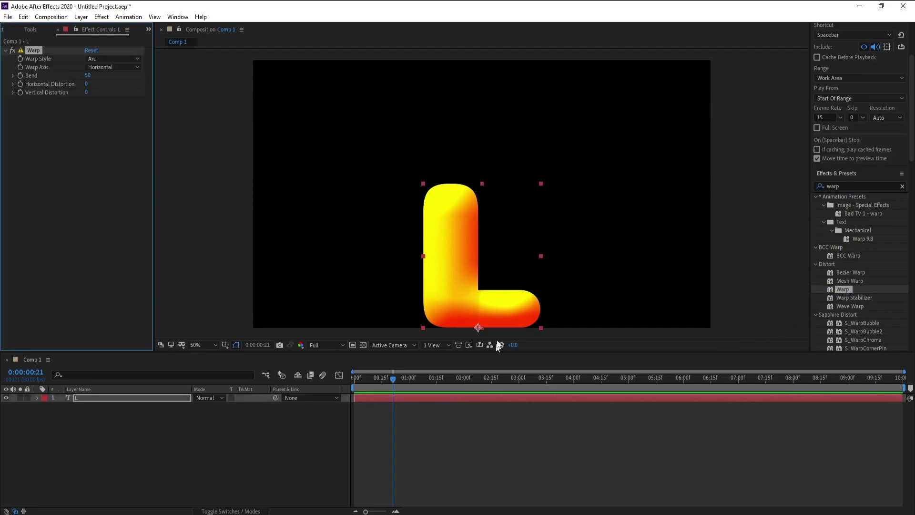
Step: Set the Warp effect's style to Bulge and its axis to Vertical
{"action": "left_click", "coordinate": [104, 59]}
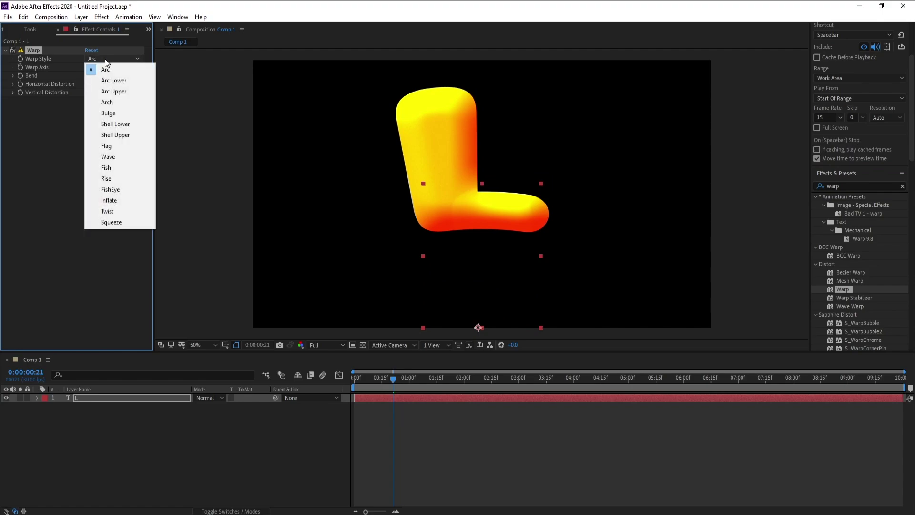
{"action": "left_click", "coordinate": [115, 114]}
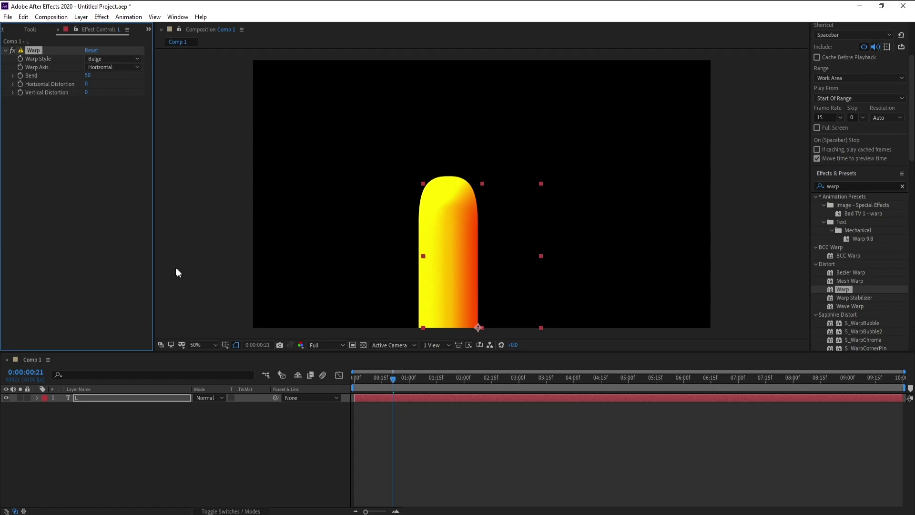
{"action": "left_click", "coordinate": [111, 68]}
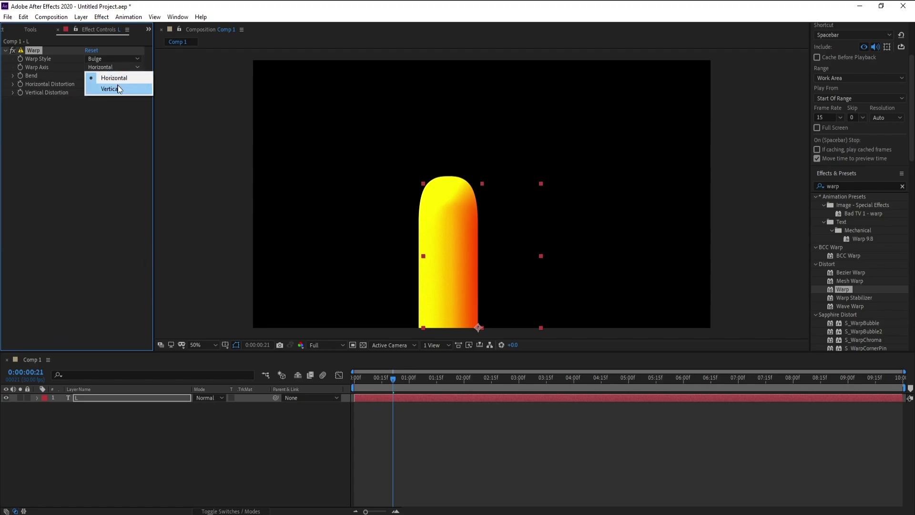
{"action": "left_click", "coordinate": [118, 87]}
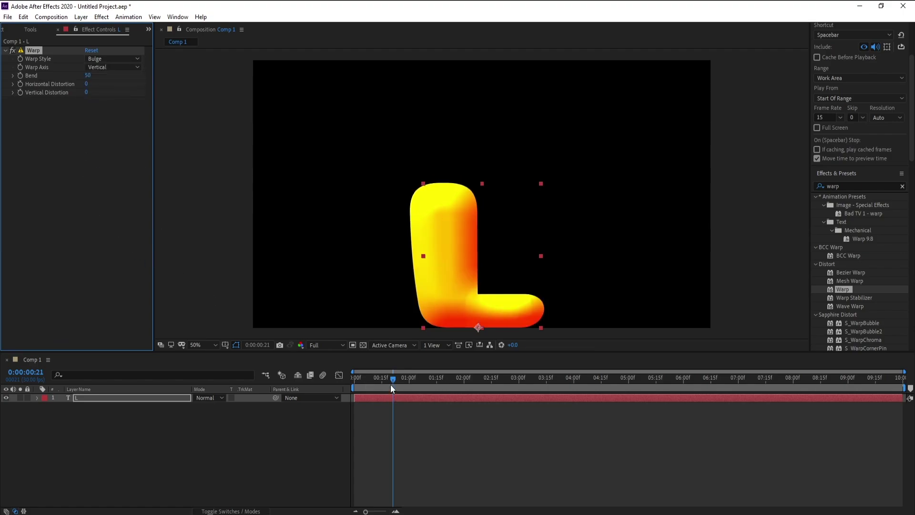
Step: Add a Bend keyframe for the Warp effect at 0:00:00:00 and reveal all keyframed properties of the L layer
{"action": "left_click_drag", "start_coordinate": [391, 382], "coordinate": [302, 394]}
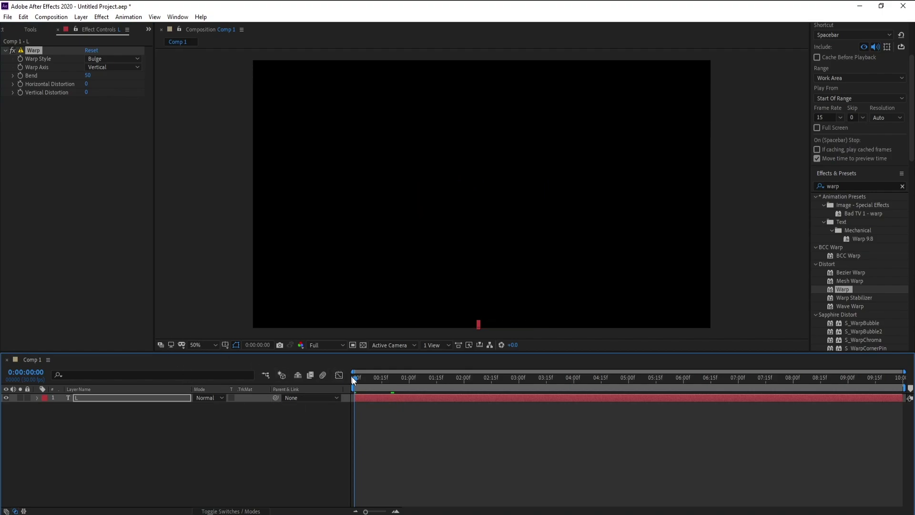
{"action": "left_click", "coordinate": [19, 77]}
{"action": "left_click", "coordinate": [92, 398]}
{"action": "key", "text": "u"}
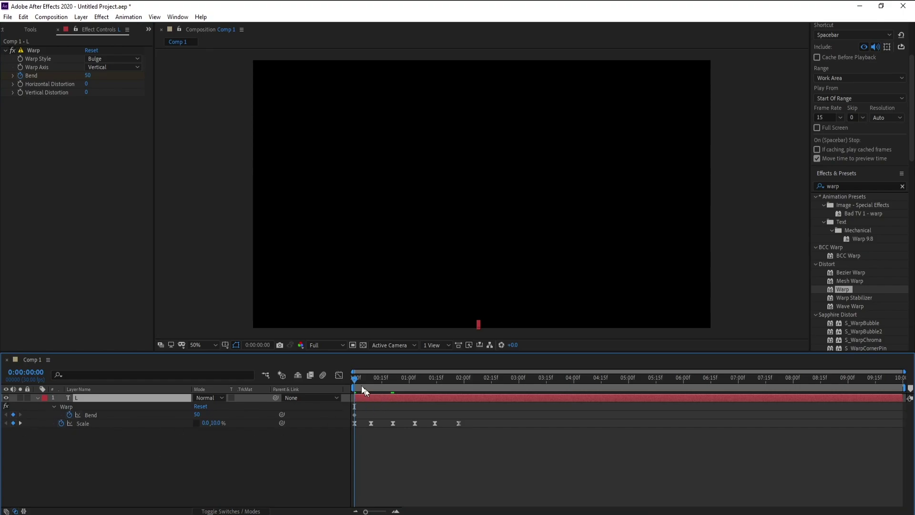
Step: Add Bend keyframes of -40 at 0:00:00:09 and 36 at 0:00:00:21, aligned with the Scale keyframes
{"action": "left_click_drag", "start_coordinate": [354, 381], "coordinate": [371, 381]}
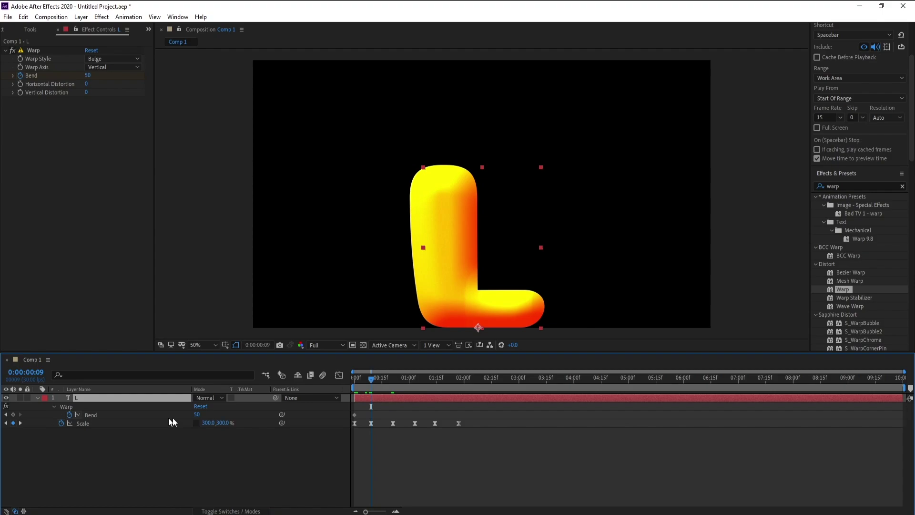
{"action": "left_click_drag", "start_coordinate": [198, 414], "coordinate": [154, 413]}
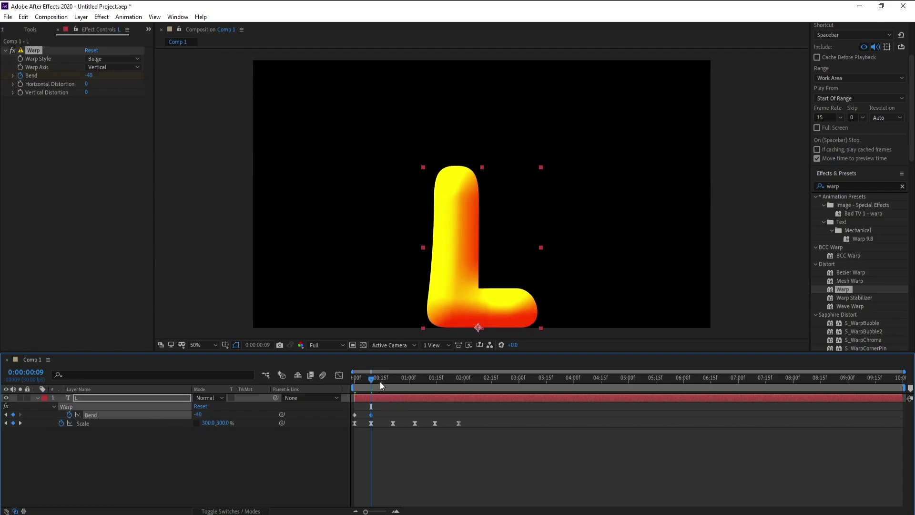
{"action": "left_click_drag", "start_coordinate": [371, 379], "coordinate": [394, 381]}
{"action": "left_click_drag", "start_coordinate": [200, 413], "coordinate": [238, 414]}
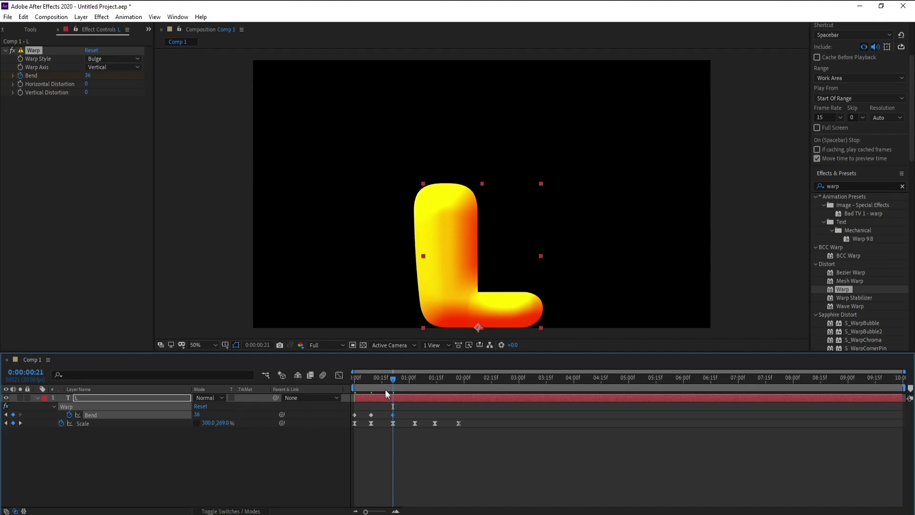
Step: Add Bend keyframes of -27 at 0:00:01:03 and 29 at 0:00:01:14, aligned with the Scale keyframes
{"action": "left_click_drag", "start_coordinate": [397, 380], "coordinate": [414, 382]}
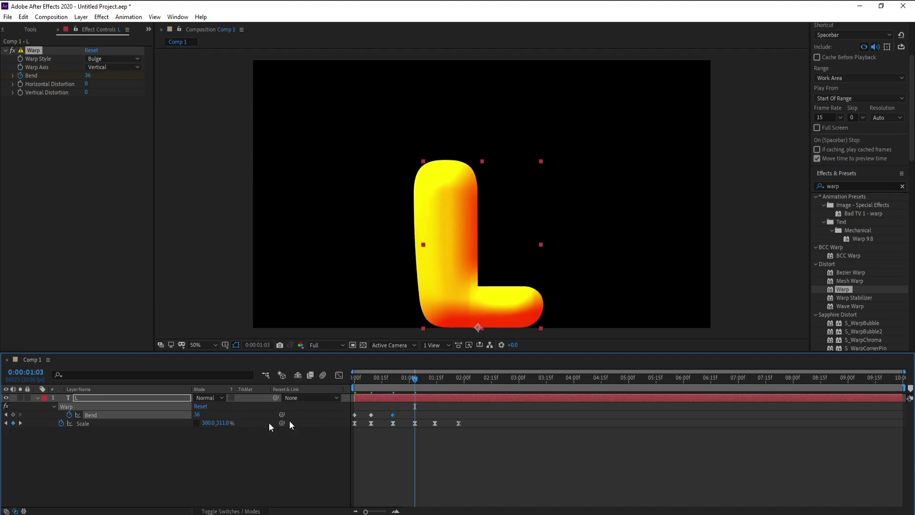
{"action": "left_click_drag", "start_coordinate": [200, 415], "coordinate": [168, 417]}
{"action": "left_click_drag", "start_coordinate": [420, 376], "coordinate": [433, 378]}
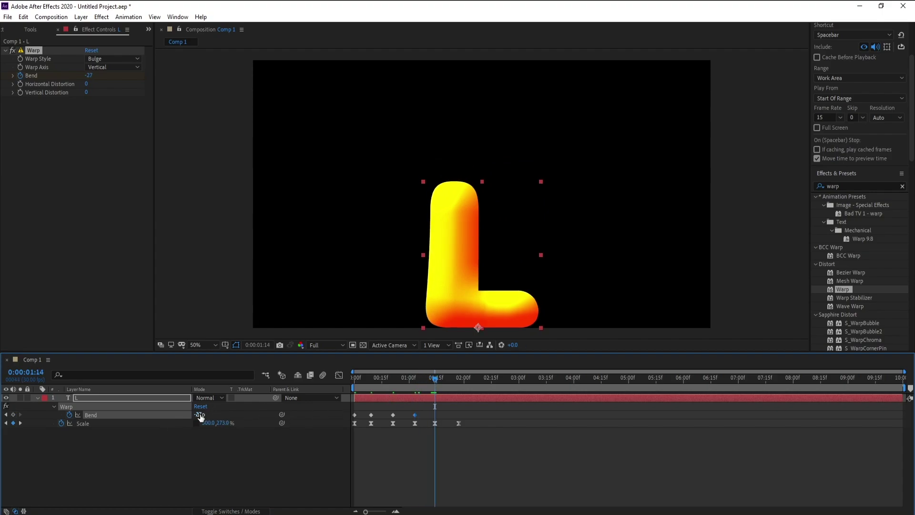
{"action": "left_click_drag", "start_coordinate": [200, 417], "coordinate": [227, 414]}
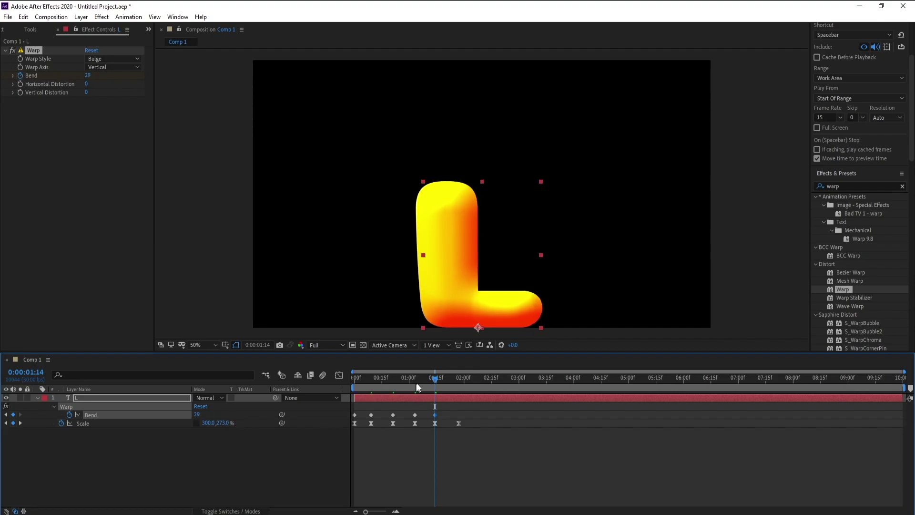
Step: Add a Warp Bend keyframe of 0 at 0:00:01:27, aligned with the last Scale keyframe
{"action": "left_click_drag", "start_coordinate": [433, 379], "coordinate": [458, 380]}
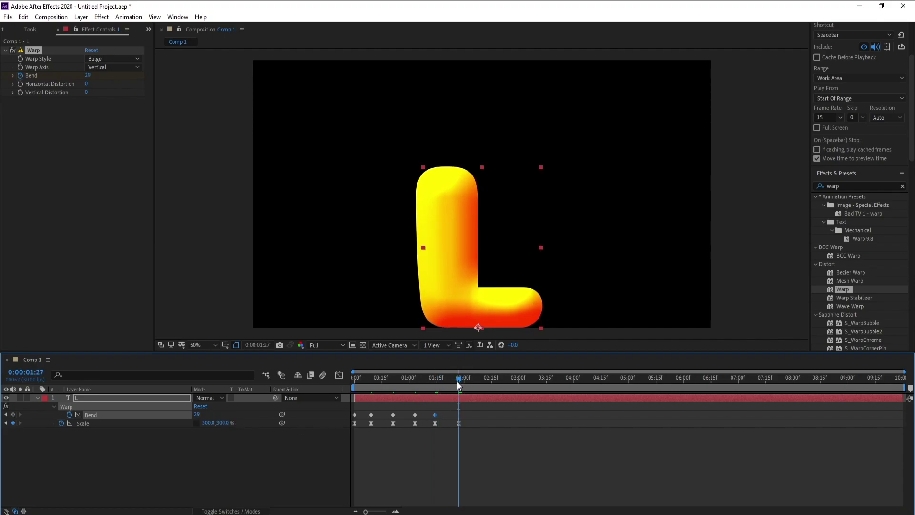
{"action": "left_click", "coordinate": [195, 414]}
{"action": "type", "text": "0"}
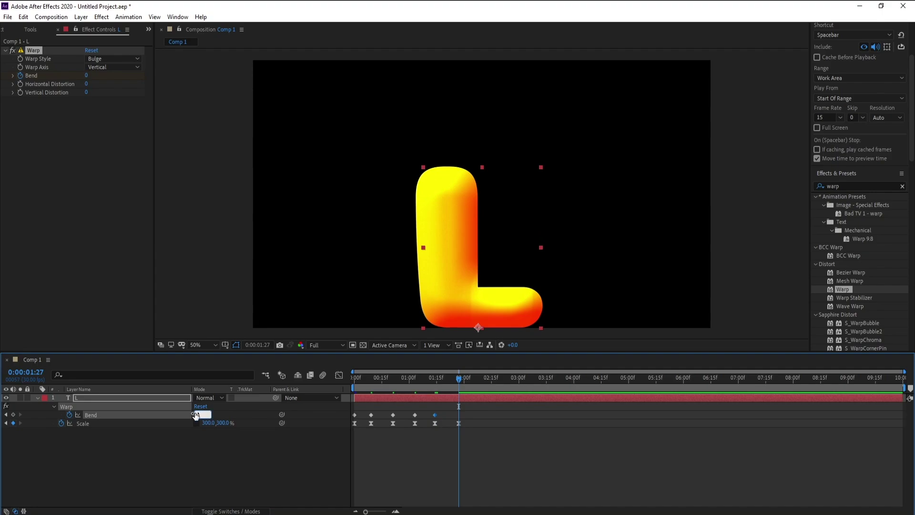
{"action": "key", "text": "Return"}
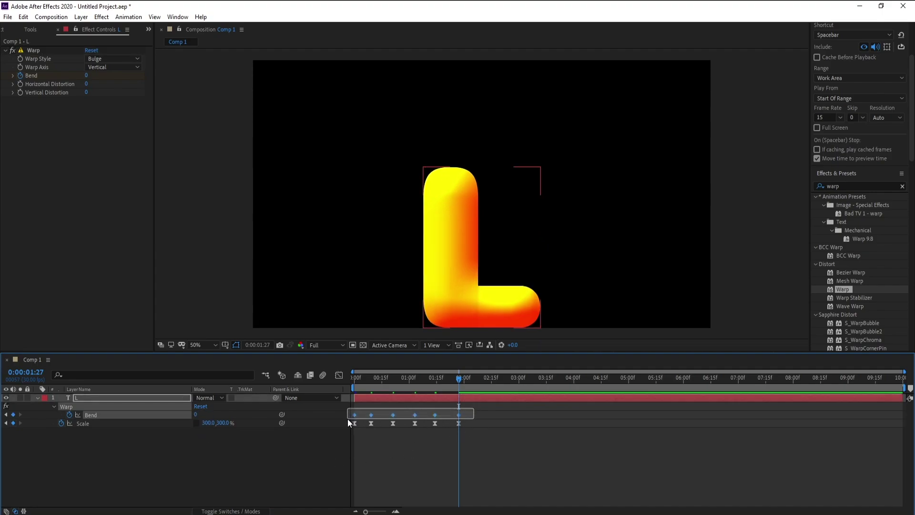
Step: Apply Easy Ease to all the Warp Bend keyframes and preview the animation from the start
{"action": "left_click_drag", "start_coordinate": [347, 418], "coordinate": [459, 415]}
{"action": "right_click", "coordinate": [459, 415]}
{"action": "mouse_move", "coordinate": [512, 410]}
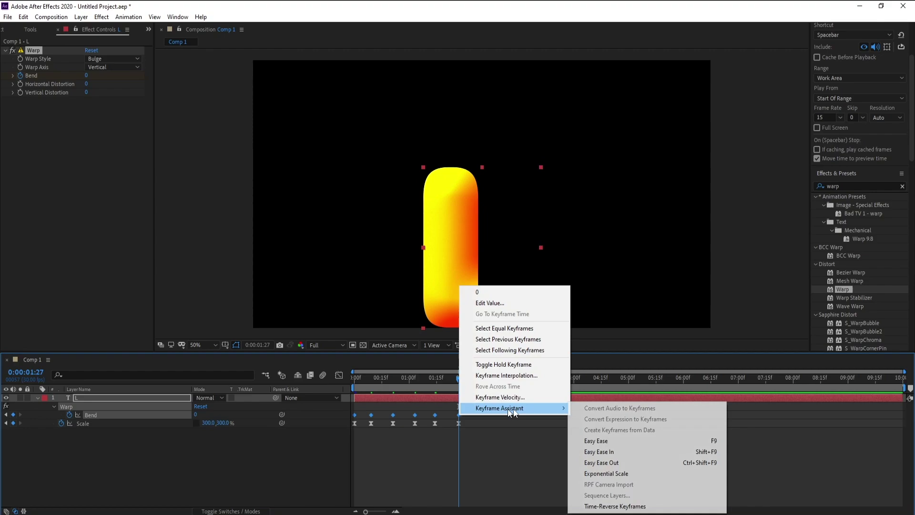
{"action": "left_click", "coordinate": [598, 440]}
{"action": "left_click_drag", "start_coordinate": [421, 381], "coordinate": [354, 396]}
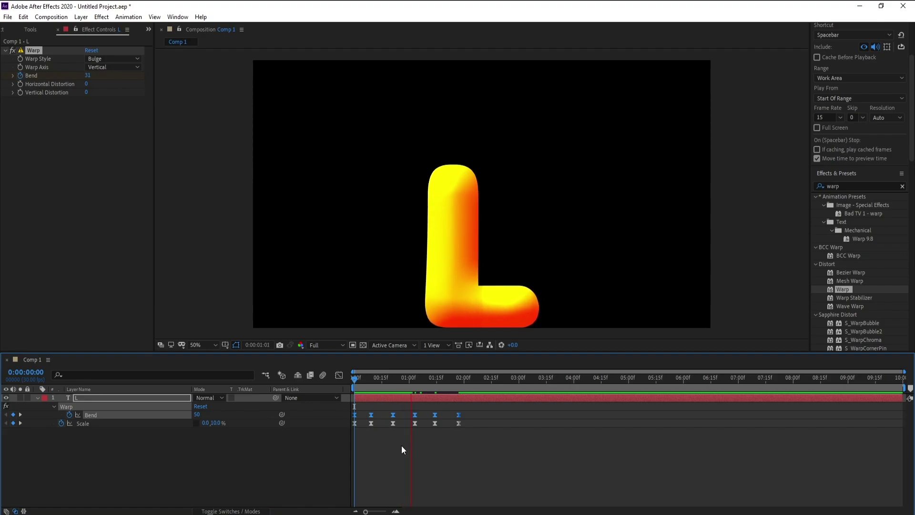
{"action": "key", "text": "space"}
Step: Apply the CC Bend It effect to the L layer, placing its Start point at about 928, 1302 and its End point at about 960, -124
{"action": "left_click", "coordinate": [856, 186]}
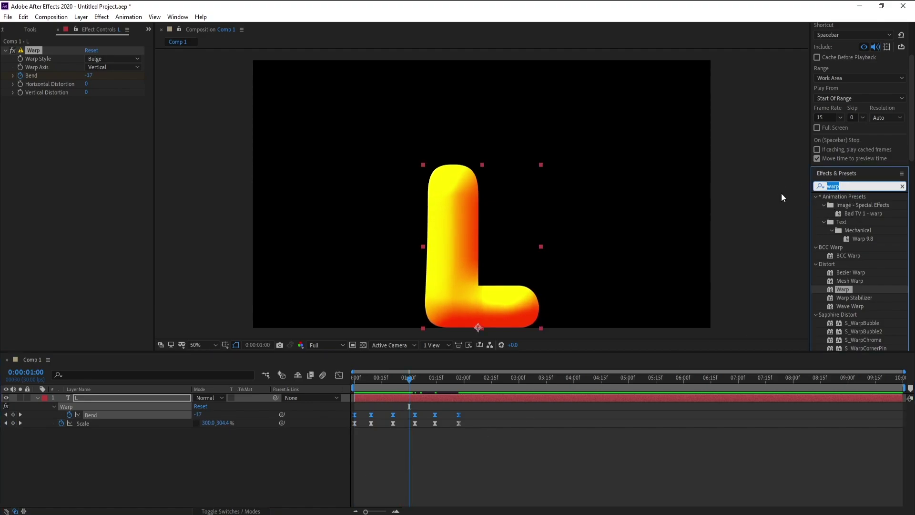
{"action": "type", "text": "ben"}
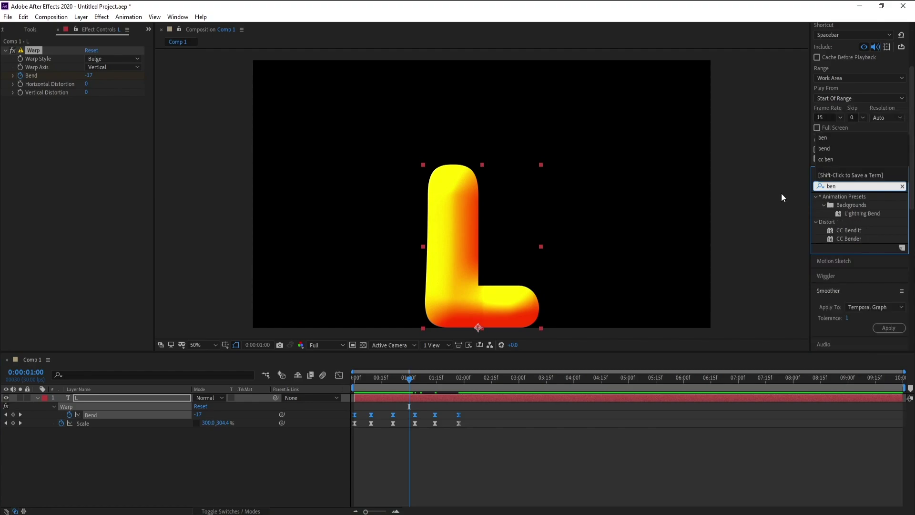
{"action": "left_click_drag", "start_coordinate": [845, 232], "coordinate": [420, 396]}
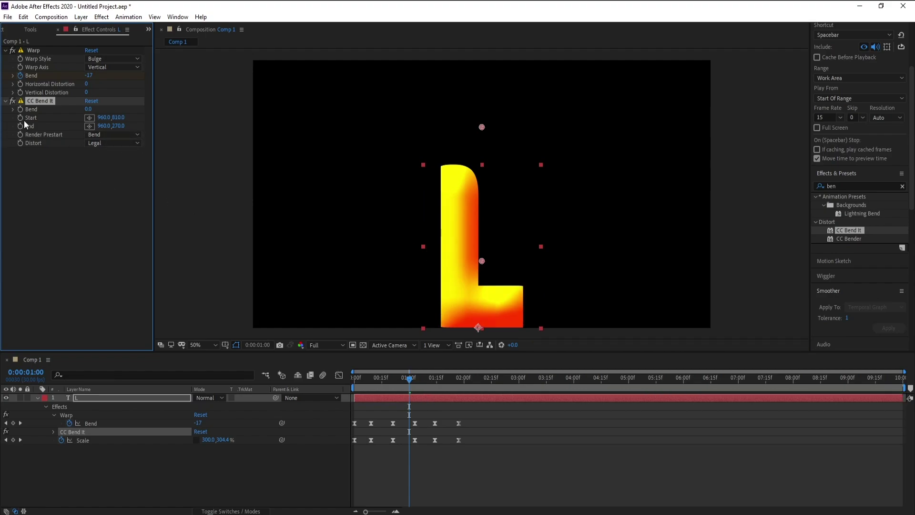
{"action": "left_click_drag", "start_coordinate": [482, 128], "coordinate": [482, 41]}
{"action": "key", "text": "comma"}
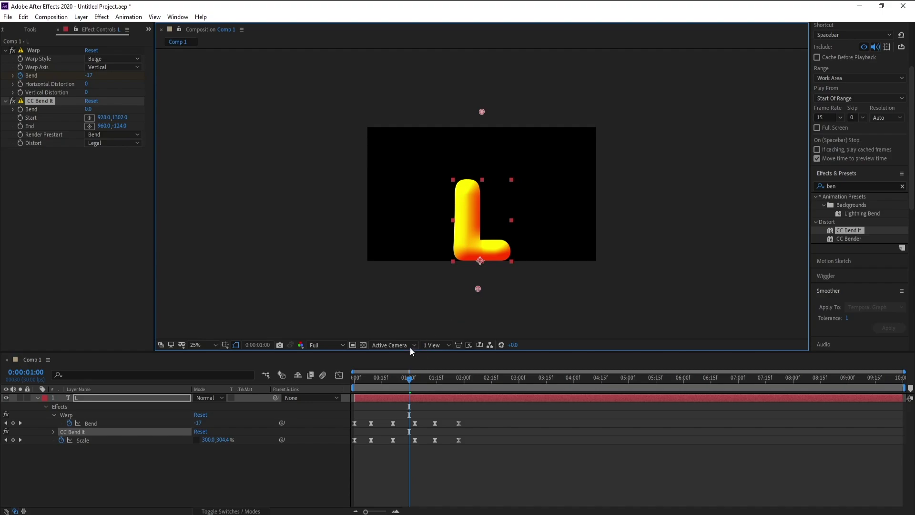
Step: Add a Bend keyframe for CC Bend It at 0:00:00:00 and reveal the L layer's keyframed properties
{"action": "left_click_drag", "start_coordinate": [408, 377], "coordinate": [353, 392]}
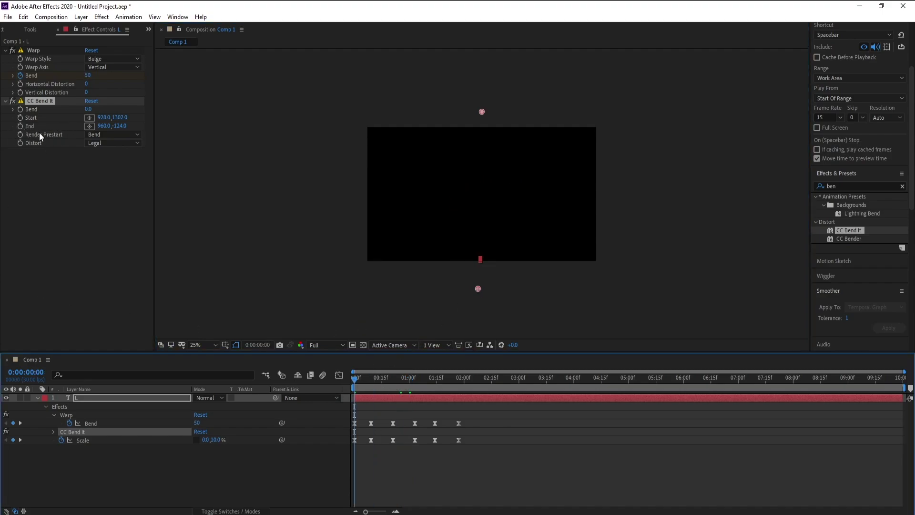
{"action": "left_click", "coordinate": [20, 110]}
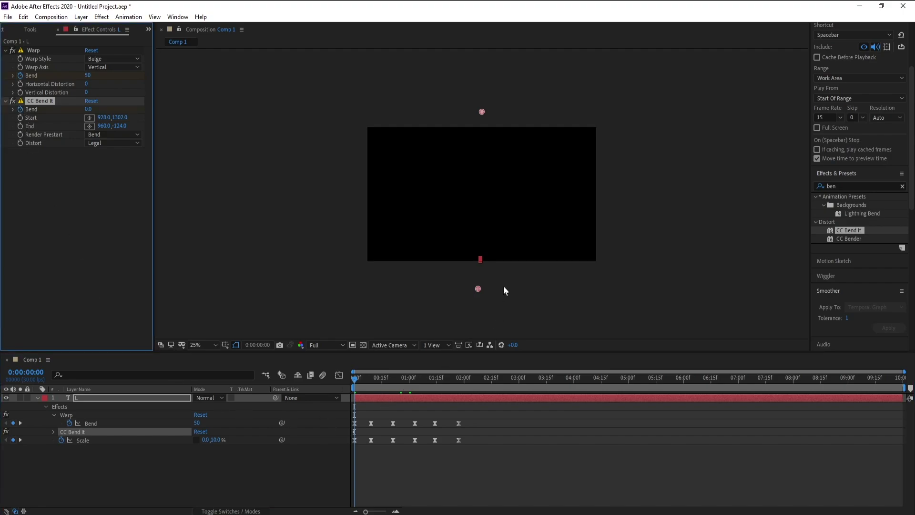
{"action": "left_click", "coordinate": [87, 398]}
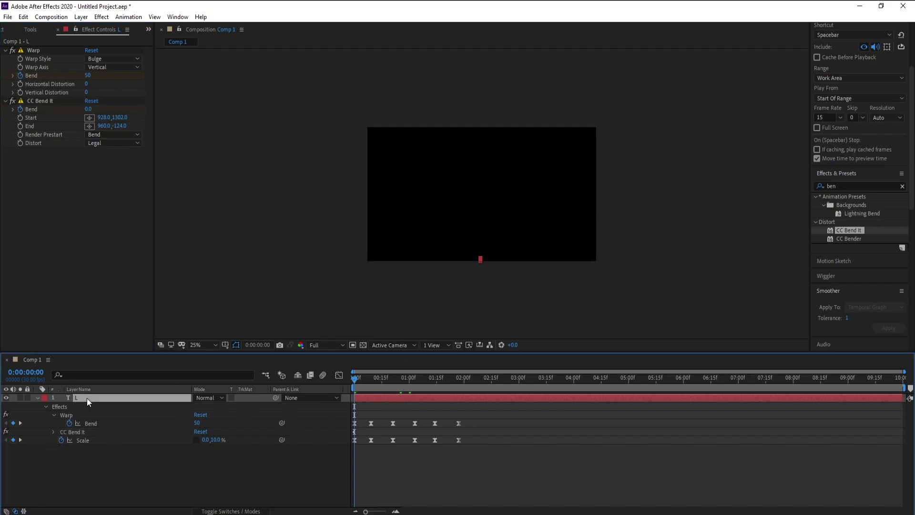
{"action": "key", "text": "u"}
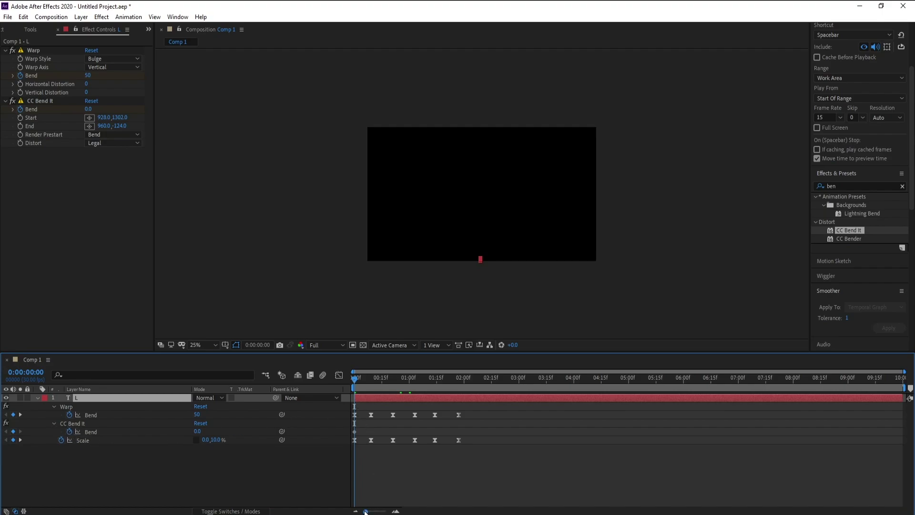
Step: Add CC Bend It Bend keyframes of -16 at 0:00:00:11 and 25 at 0:00:00:23, slightly after the matching Scale keyframes
{"action": "left_click_drag", "start_coordinate": [365, 511], "coordinate": [378, 511]}
{"action": "left_click", "coordinate": [386, 381]}
{"action": "left_click_drag", "start_coordinate": [386, 380], "coordinate": [396, 380]}
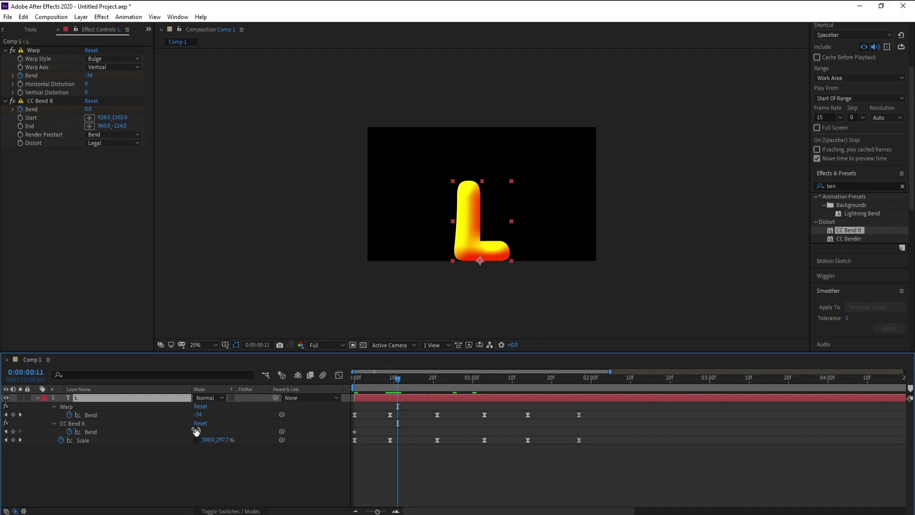
{"action": "left_click_drag", "start_coordinate": [197, 432], "coordinate": [192, 434]}
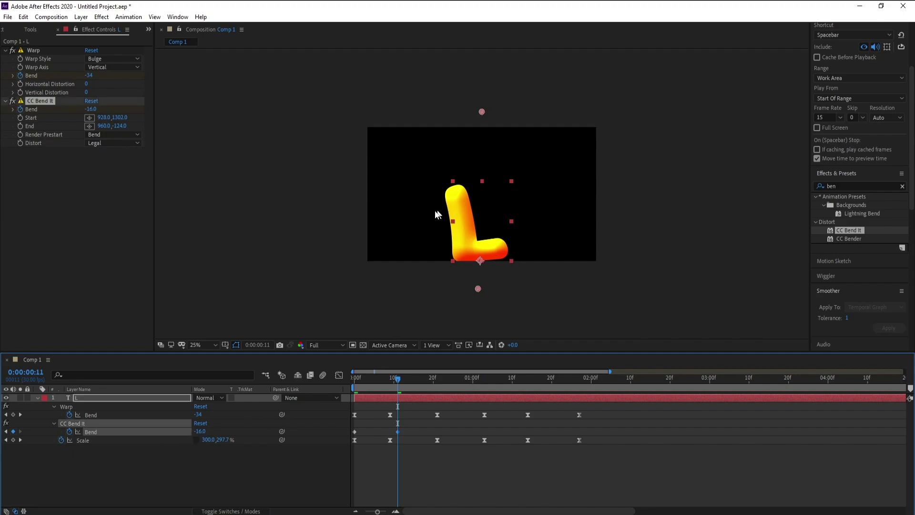
{"action": "left_click_drag", "start_coordinate": [399, 387], "coordinate": [445, 389]}
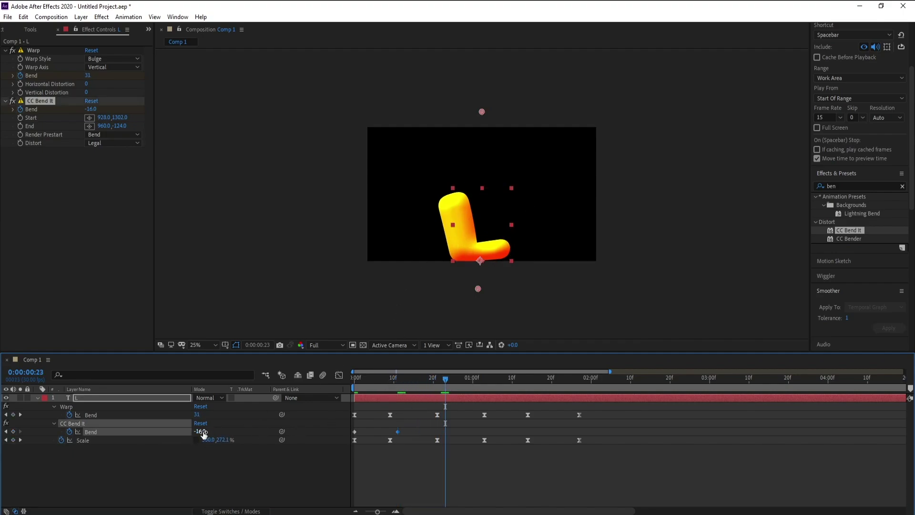
{"action": "left_click_drag", "start_coordinate": [203, 433], "coordinate": [222, 432]}
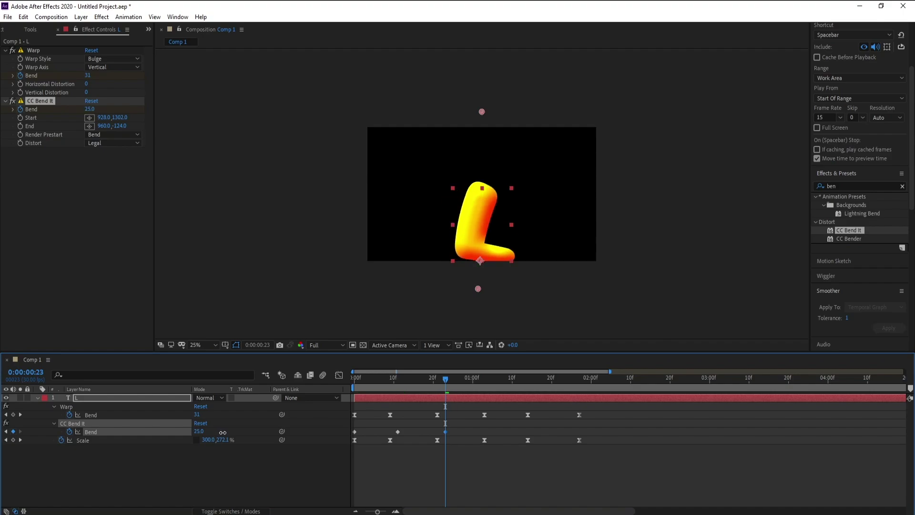
Step: Add CC Bend It Bend keyframes of -15 at 0:00:01:05 and 35 at 0:00:01:16, slightly after the matching Scale keyframes
{"action": "left_click_drag", "start_coordinate": [445, 378], "coordinate": [492, 379]}
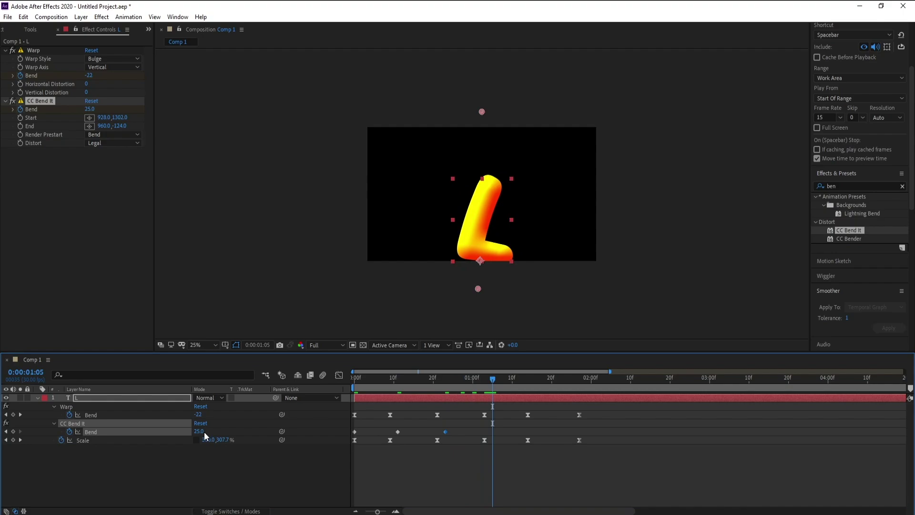
{"action": "left_click_drag", "start_coordinate": [198, 431], "coordinate": [181, 431]}
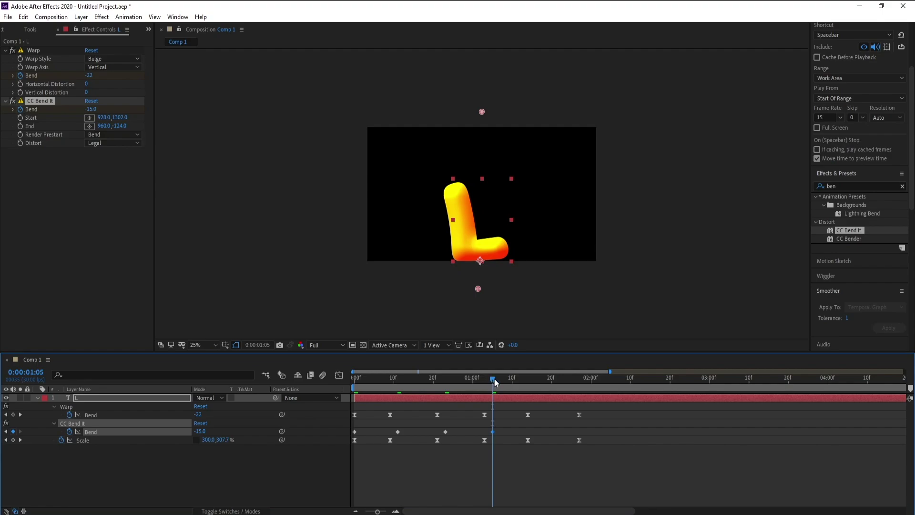
{"action": "left_click_drag", "start_coordinate": [494, 379], "coordinate": [537, 382]}
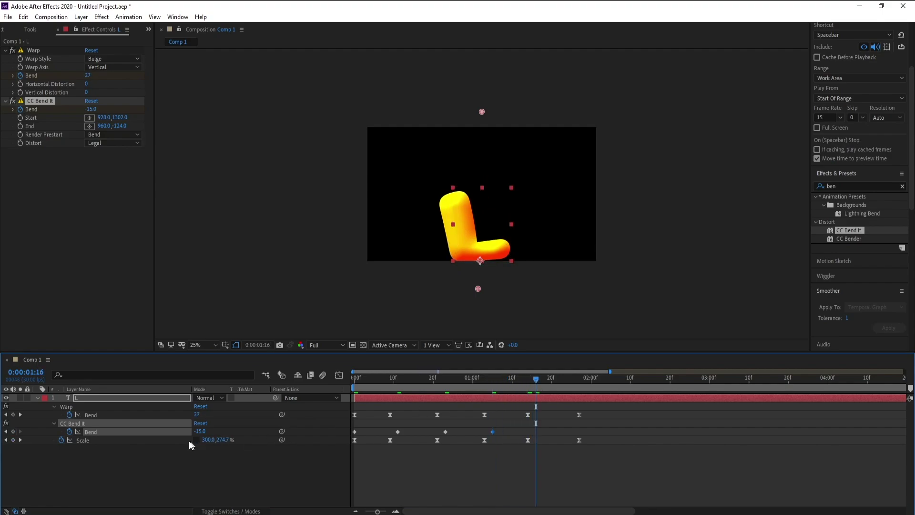
{"action": "left_click_drag", "start_coordinate": [198, 431], "coordinate": [222, 431]}
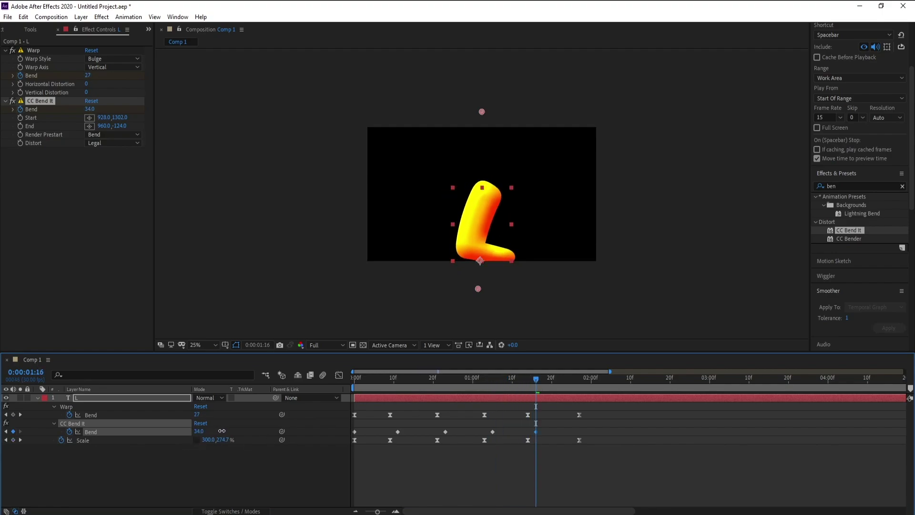
Step: Add a CC Bend It Bend keyframe of 0 at 0:00:01:26
{"action": "left_click", "coordinate": [575, 381]}
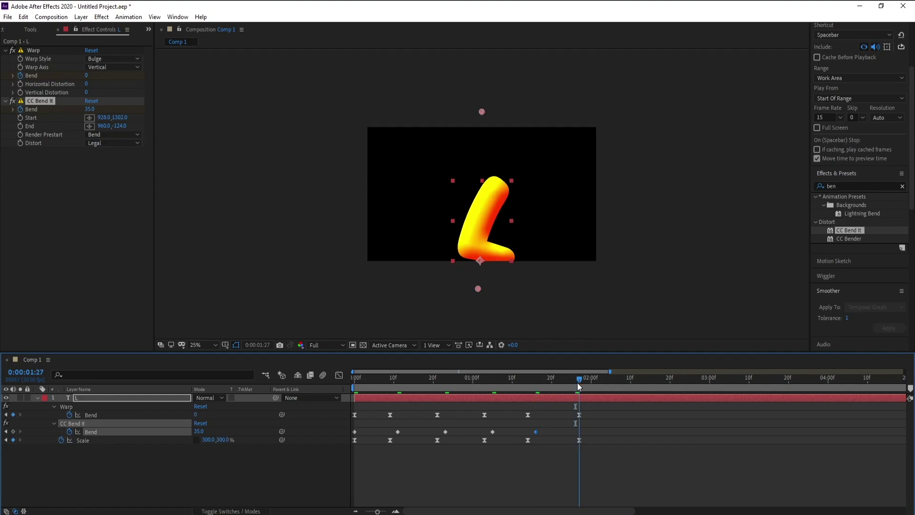
{"action": "left_click", "coordinate": [196, 431]}
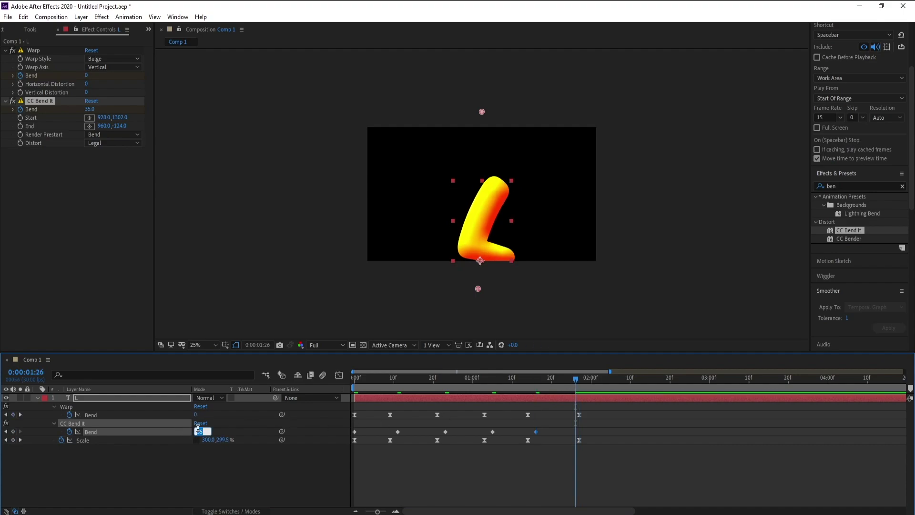
{"action": "key", "text": "Return"}
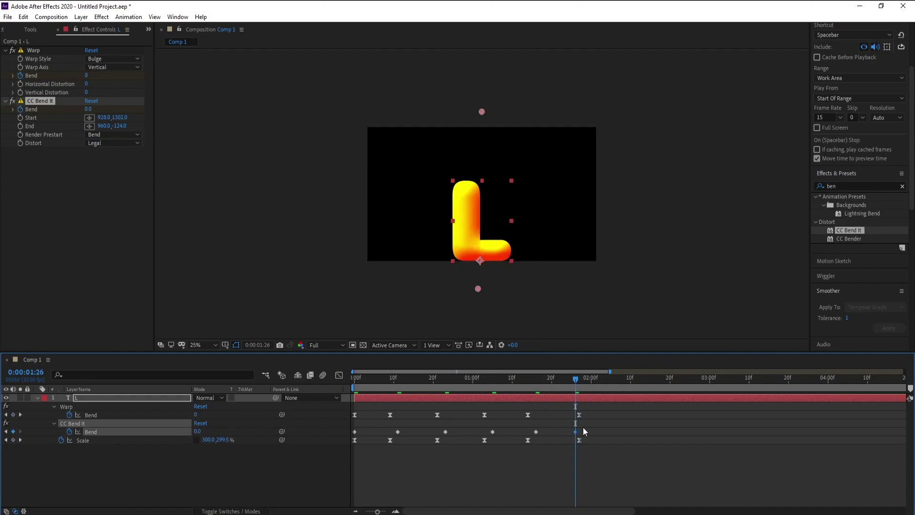
{"action": "left_click_drag", "start_coordinate": [584, 427], "coordinate": [344, 434]}
{"action": "right_click", "coordinate": [572, 432]}
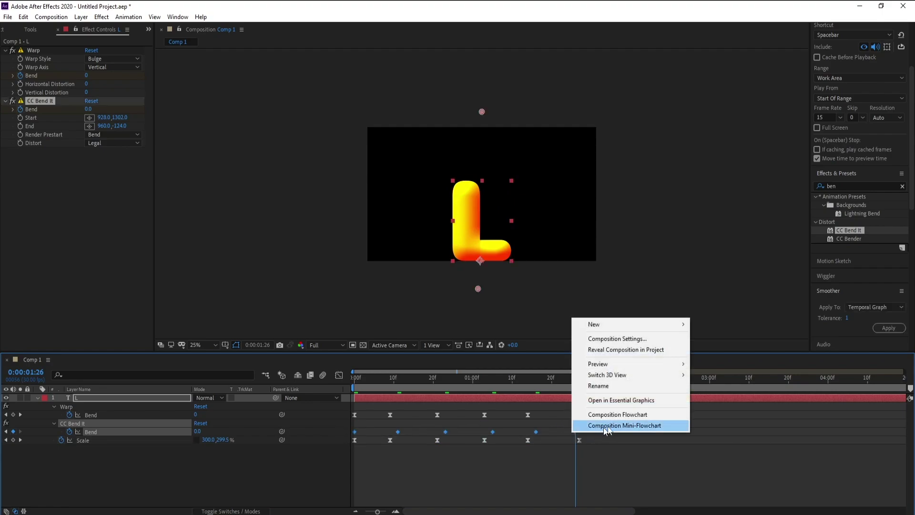
{"action": "left_click", "coordinate": [606, 425]}
{"action": "left_click", "coordinate": [574, 457]}
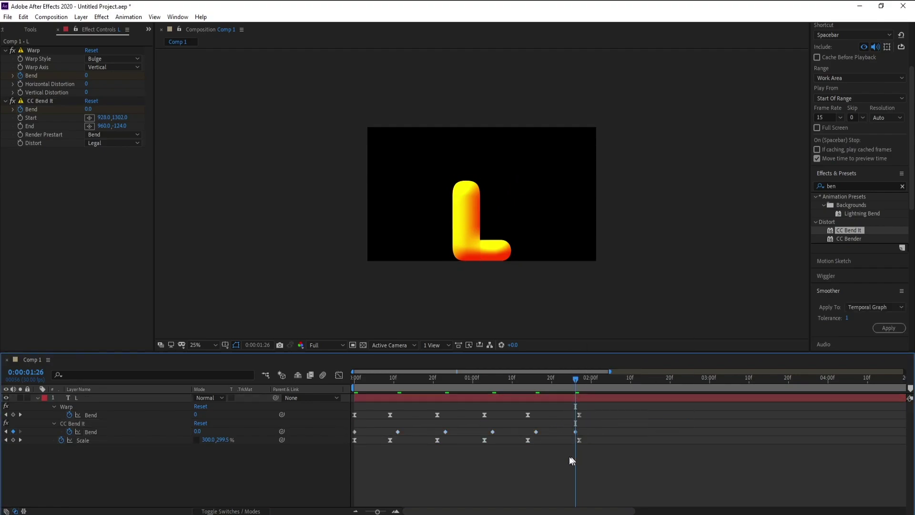
Step: Apply Easy Ease to all the CC Bend It Bend keyframes and preview the animation from the start
{"action": "left_click_drag", "start_coordinate": [583, 430], "coordinate": [348, 433]}
{"action": "right_click", "coordinate": [574, 430]}
{"action": "mouse_move", "coordinate": [676, 423]}
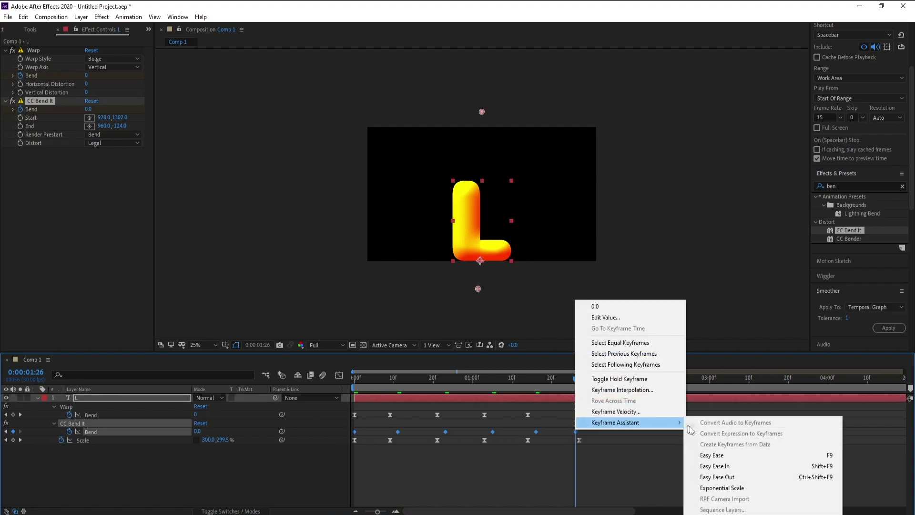
{"action": "left_click", "coordinate": [713, 455]}
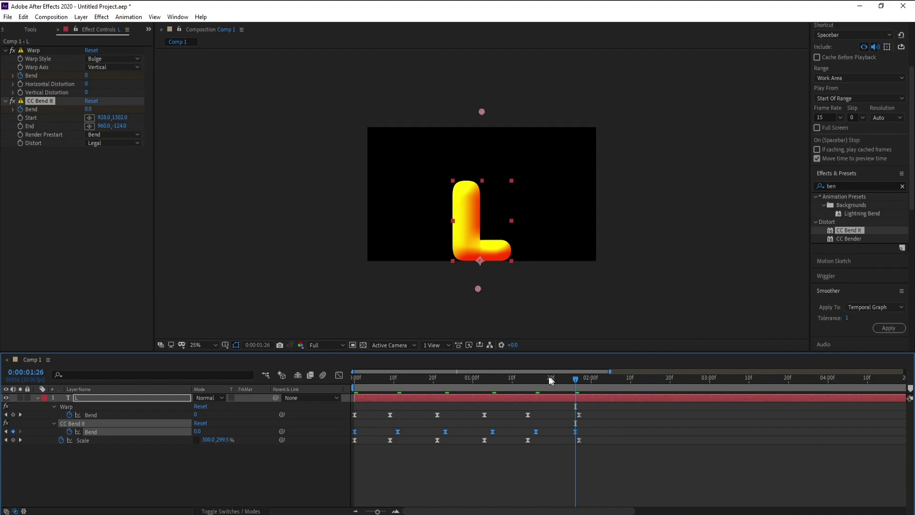
{"action": "left_click_drag", "start_coordinate": [549, 380], "coordinate": [358, 380]}
{"action": "scroll", "coordinate": [541, 280], "scroll_direction": "up", "scroll_amount": 2}
{"action": "key", "text": "space"}
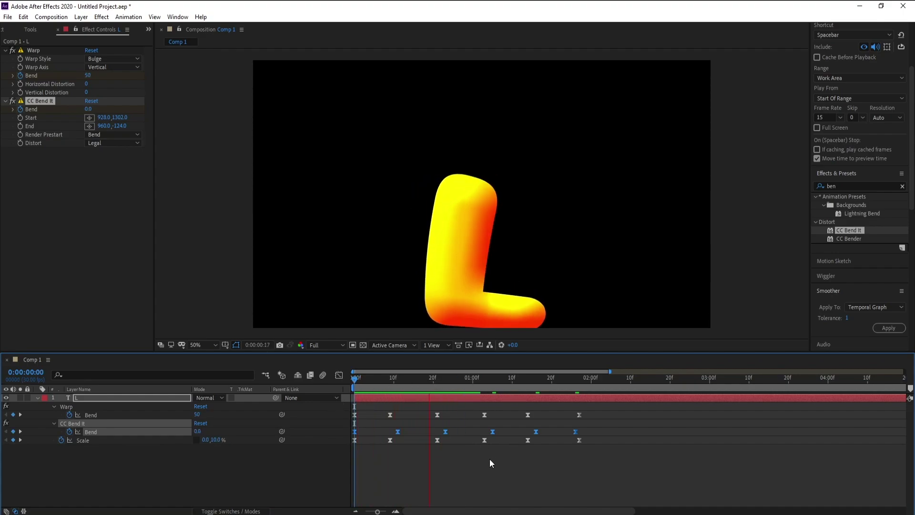
Step: Collapse the L layer's properties and pre-compose it into a new composition named L, previewing the result
{"action": "left_click", "coordinate": [38, 395]}
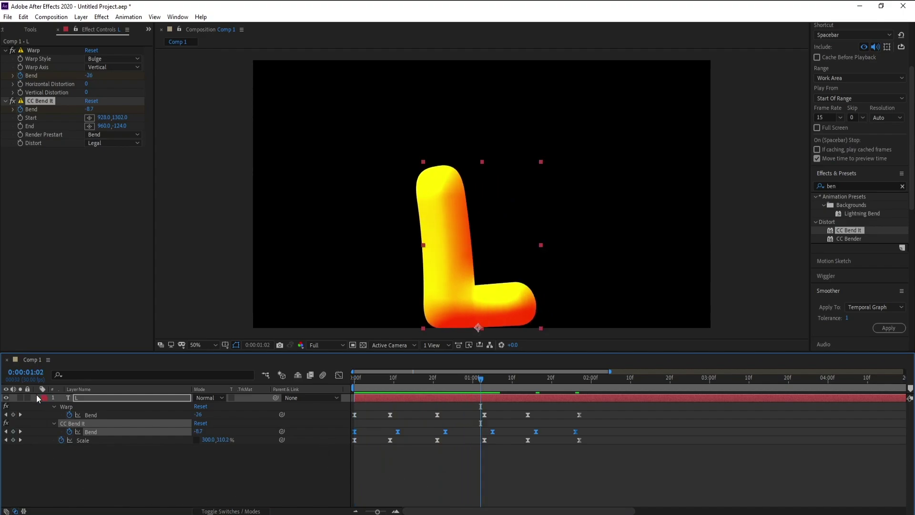
{"action": "left_click", "coordinate": [37, 397]}
{"action": "left_click", "coordinate": [84, 400]}
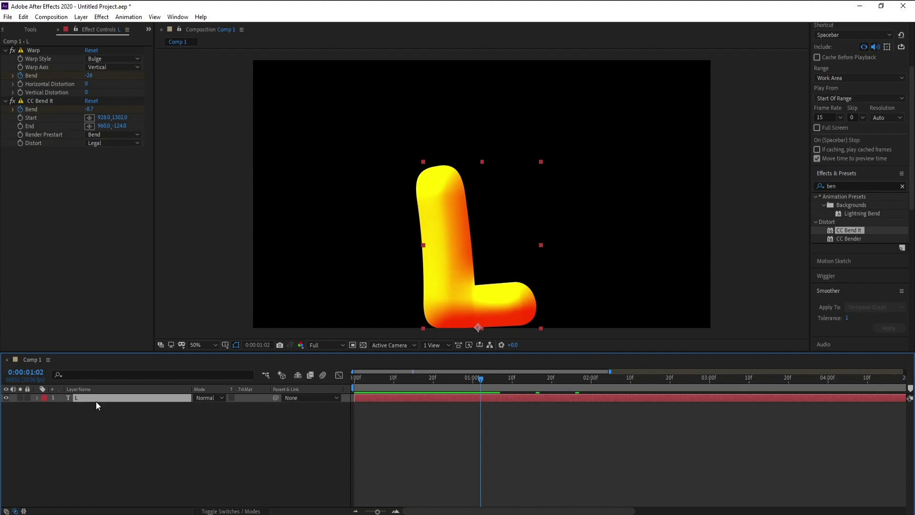
{"action": "right_click", "coordinate": [99, 398]}
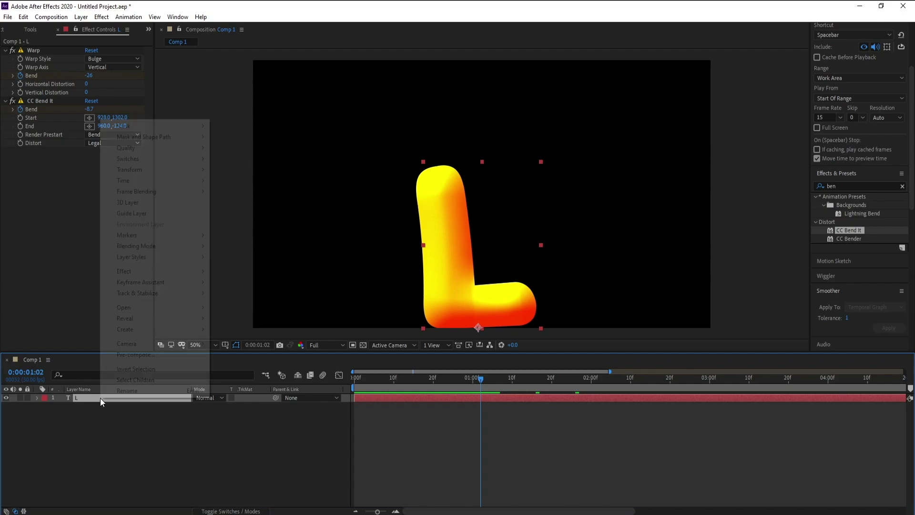
{"action": "left_click", "coordinate": [153, 358]}
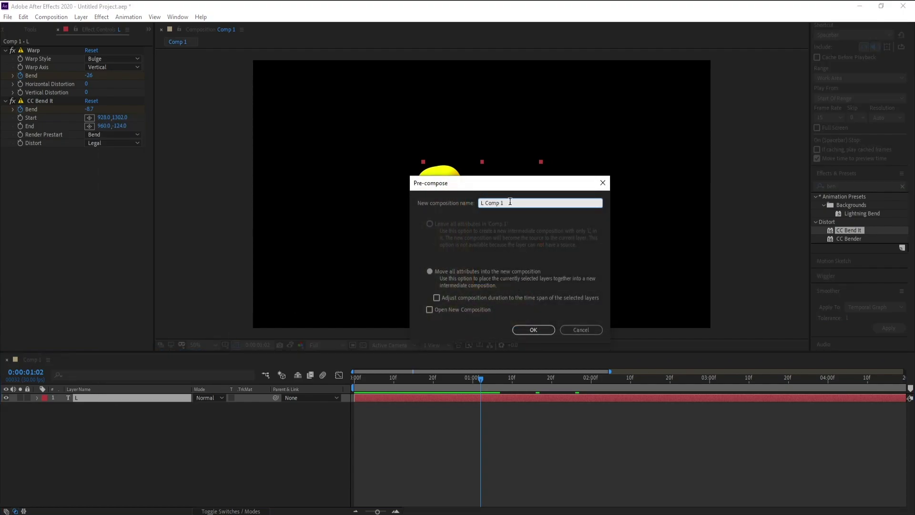
{"action": "type", "text": "L"}
{"action": "key", "text": "Return"}
{"action": "key", "text": "space"}
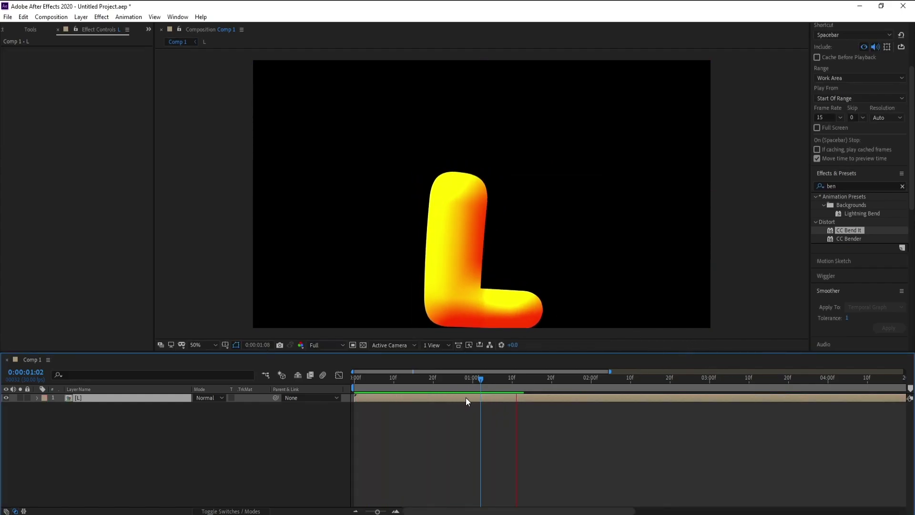
{"action": "key", "text": "space"}
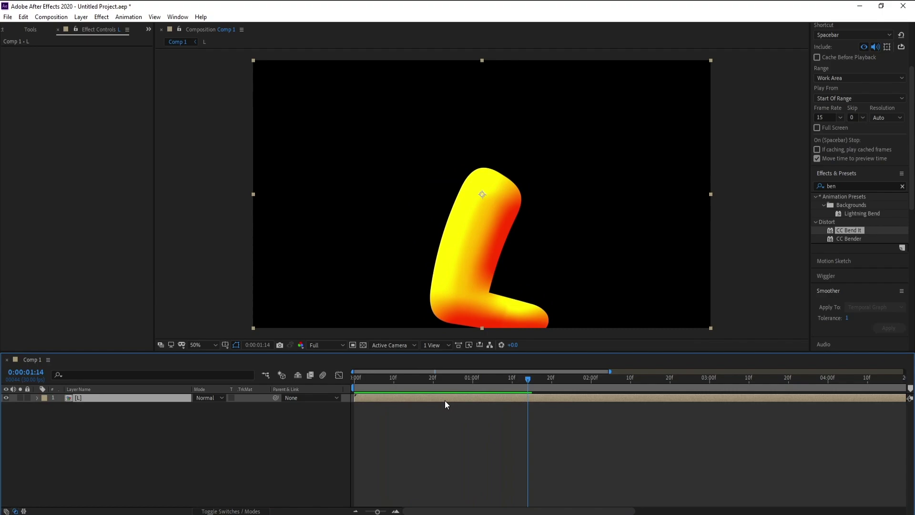
Step: Open the L composition, set the letter's Position to 944.2, 984.0, and preview the animation from the start in Comp 1
{"action": "double_click", "coordinate": [93, 398]}
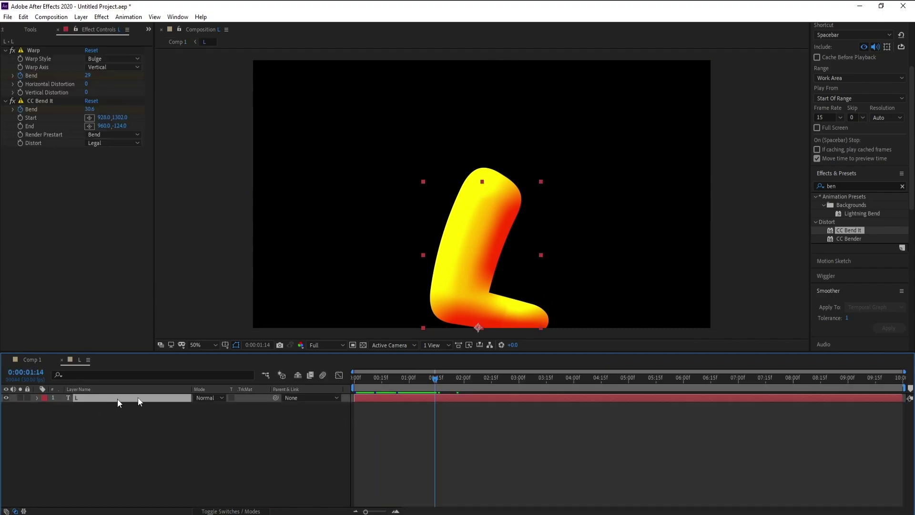
{"action": "key", "text": "p"}
{"action": "mouse_move", "coordinate": [215, 407]}
{"action": "left_mouse_down"}
{"action": "mouse_move", "coordinate": [192, 405]}
{"action": "mouse_move", "coordinate": [219, 406]}
{"action": "mouse_move", "coordinate": [209, 406]}
{"action": "left_mouse_up"}
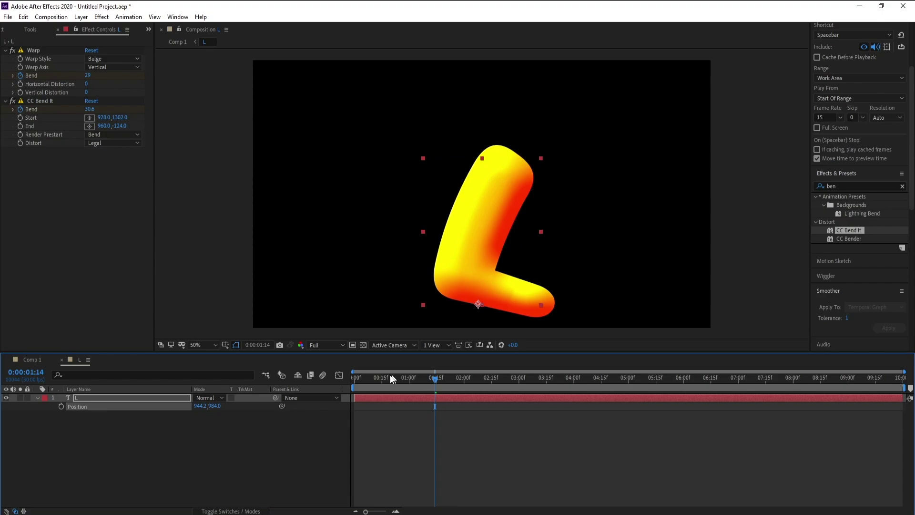
{"action": "key", "text": "Home"}
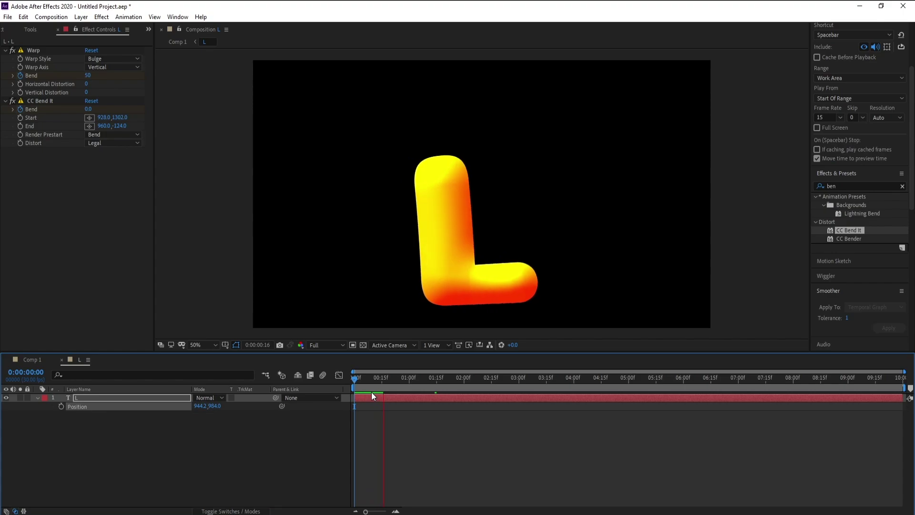
{"action": "key", "text": "space"}
{"action": "left_click", "coordinate": [28, 360]}
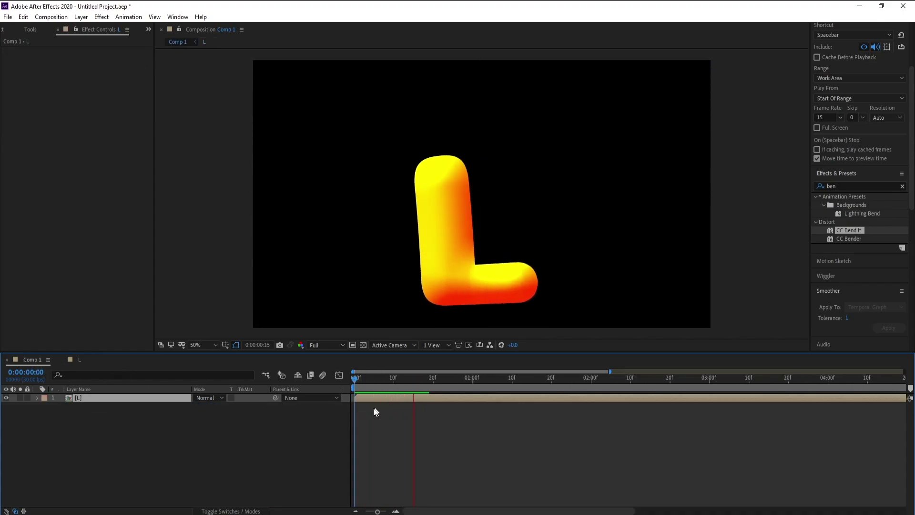
{"action": "key", "text": "space"}
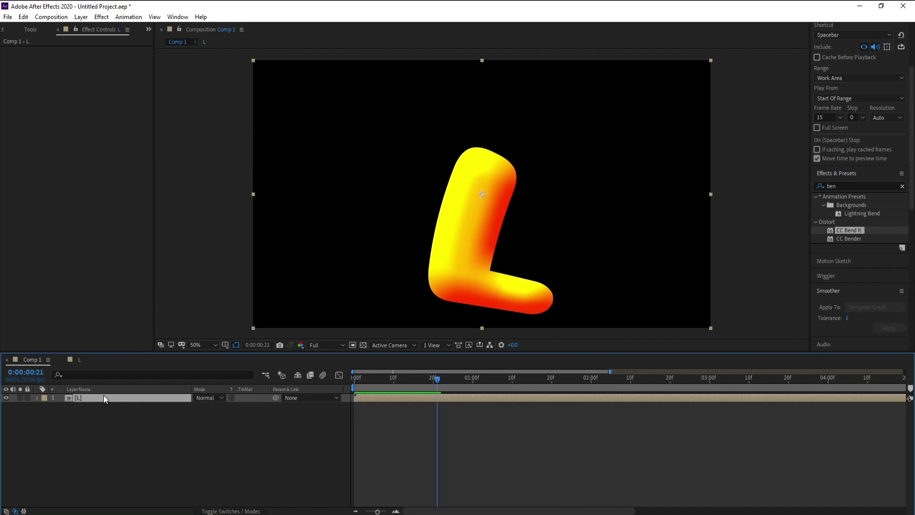
{"action": "key", "text": "space"}
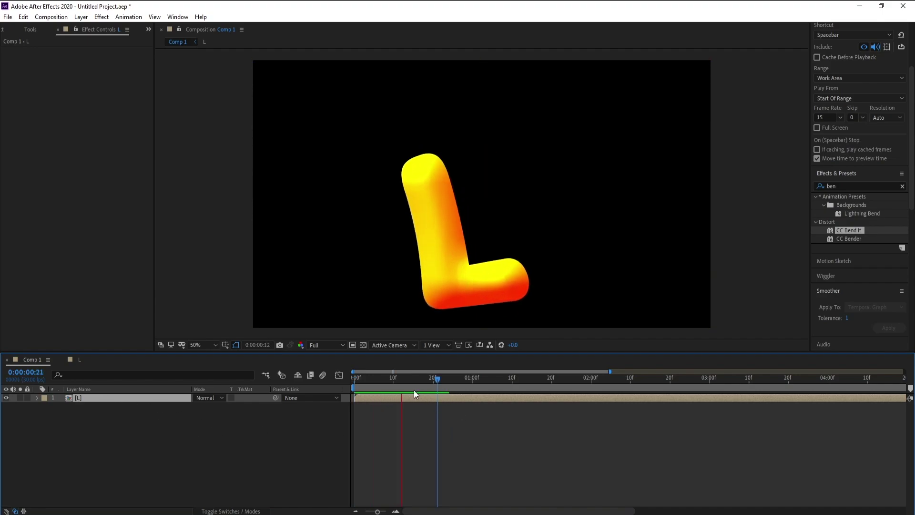
{"action": "key", "text": "space"}
Step: Duplicate the L composition in the project and open the copy
{"action": "left_click", "coordinate": [7, 32]}
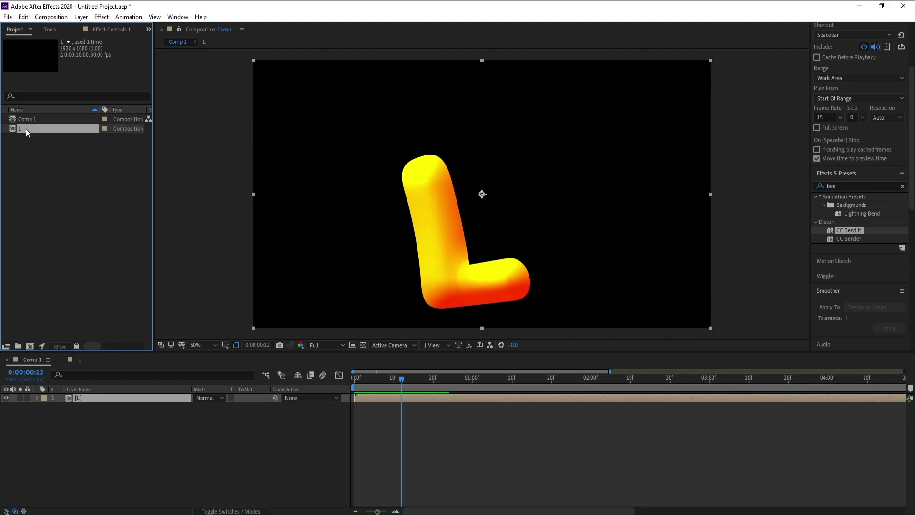
{"action": "key", "text": "ctrl+d"}
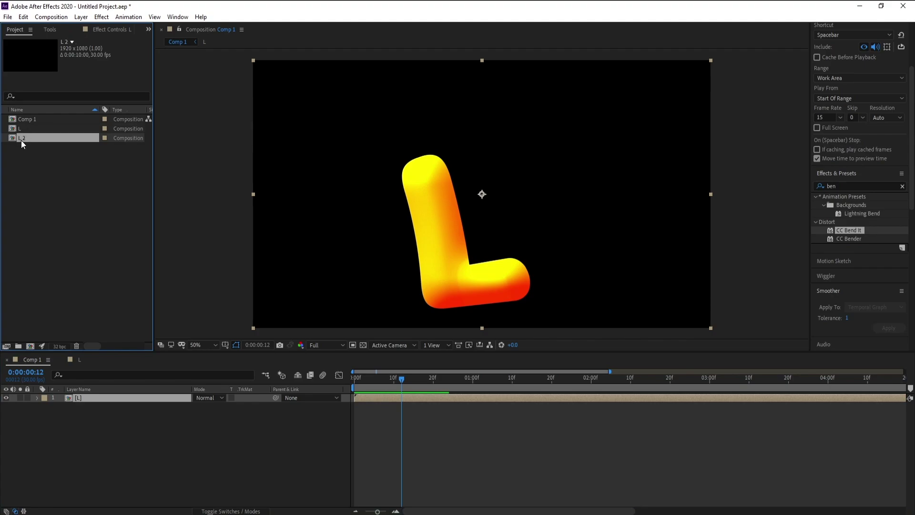
{"action": "double_click", "coordinate": [21, 140]}
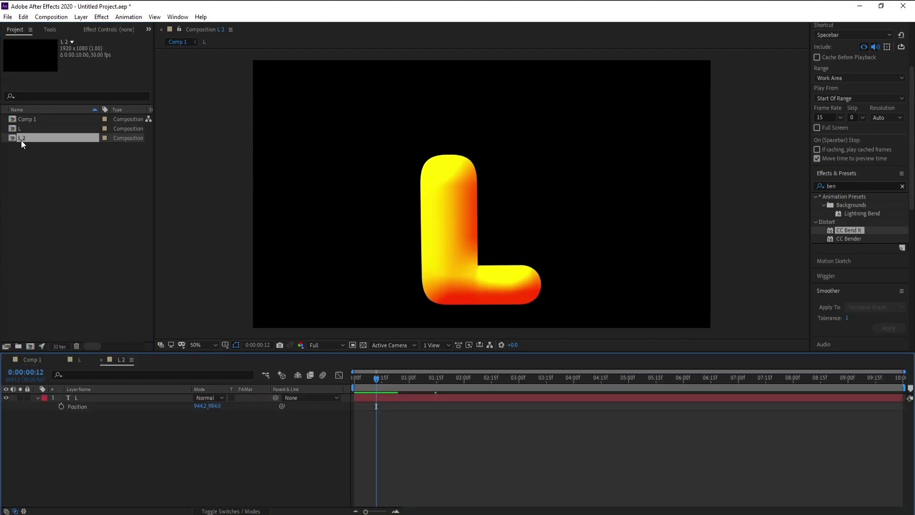
Step: Replace the letter in the duplicated composition's text layer with O
{"action": "left_click", "coordinate": [90, 399]}
{"action": "left_click", "coordinate": [50, 30]}
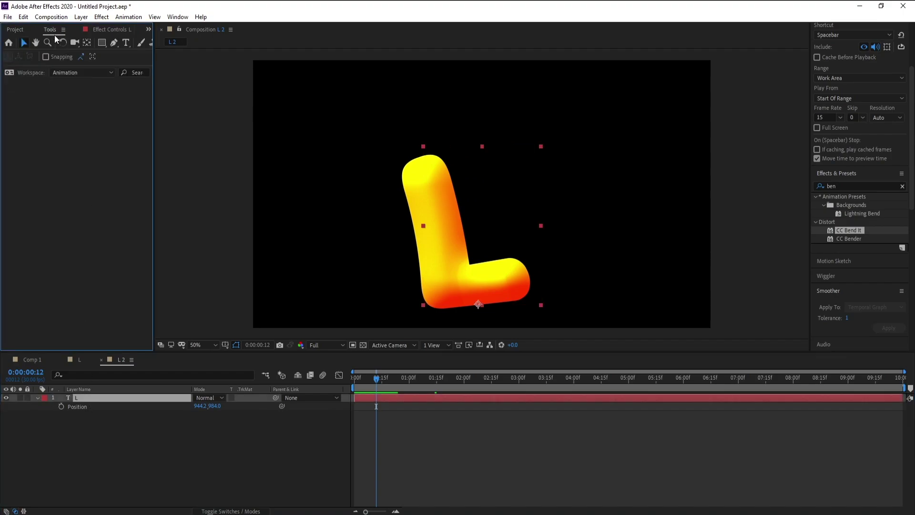
{"action": "left_click", "coordinate": [125, 42]}
{"action": "left_click", "coordinate": [477, 230]}
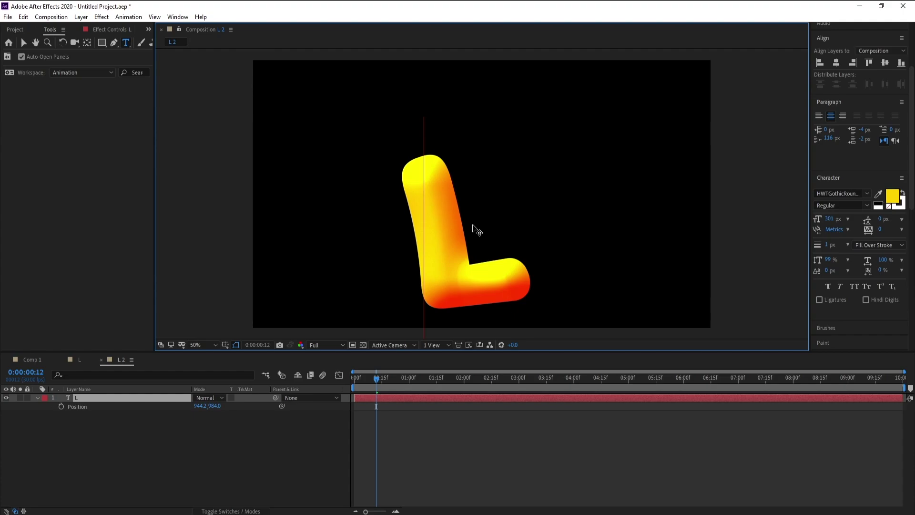
{"action": "left_click", "coordinate": [134, 429]}
{"action": "left_click", "coordinate": [517, 237]}
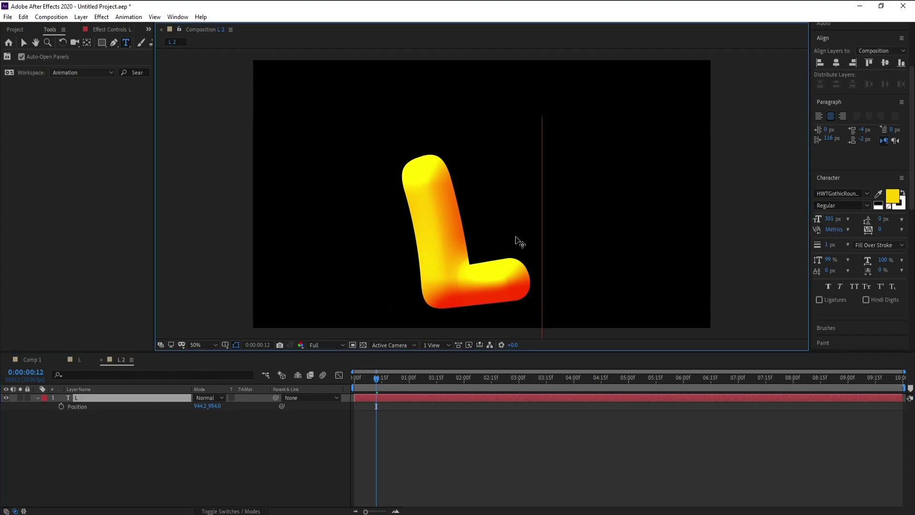
{"action": "key", "text": "BackSpace"}
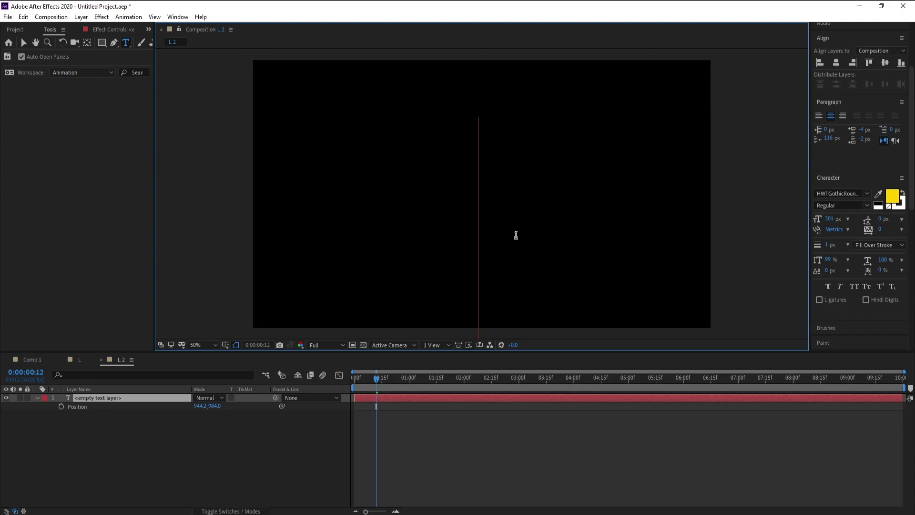
{"action": "type", "text": "O"}
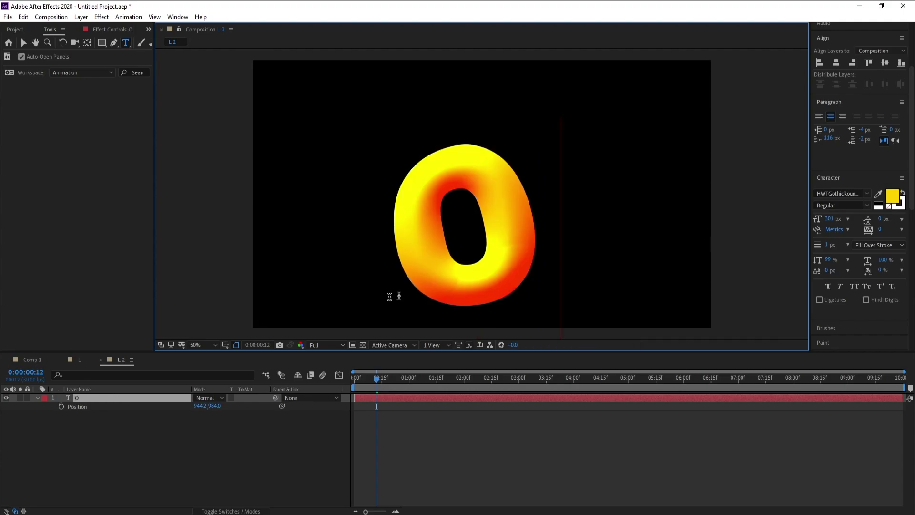
Step: Rename the duplicated composition to O in its Composition Settings
{"action": "left_click", "coordinate": [51, 17]}
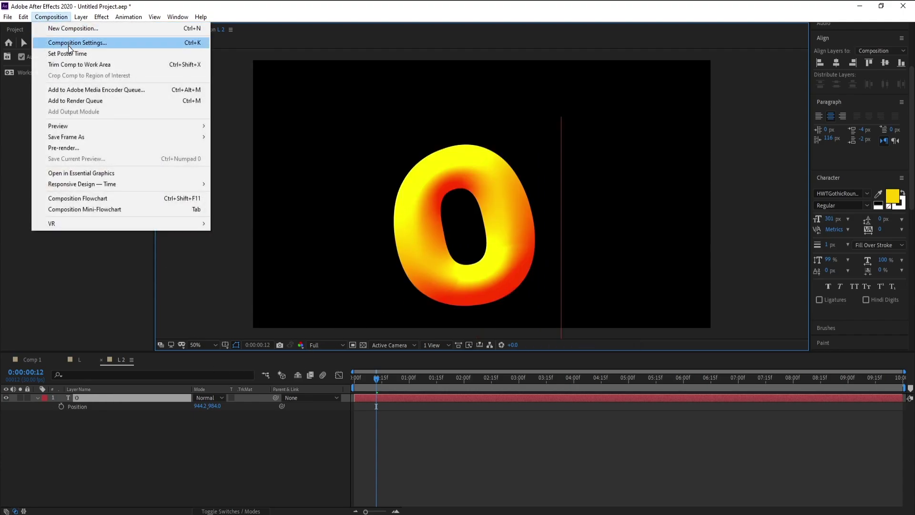
{"action": "left_click", "coordinate": [75, 45]}
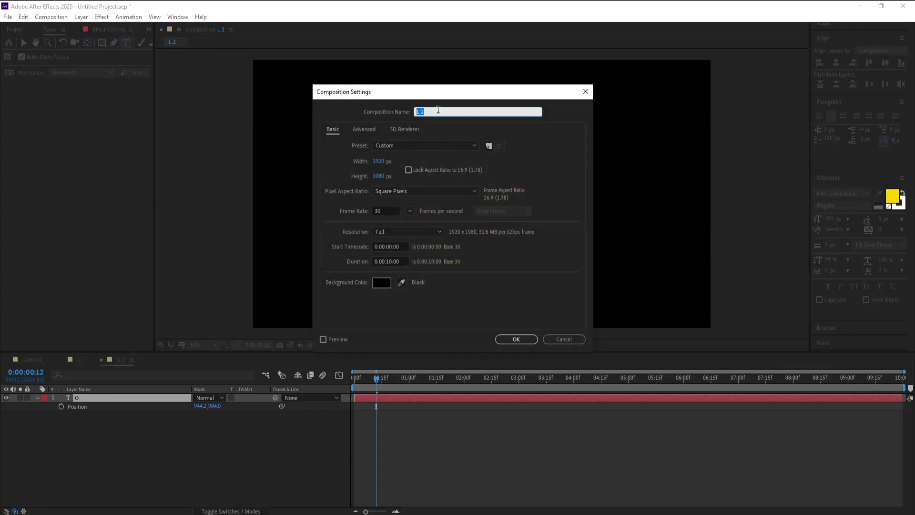
{"action": "type", "text": "O"}
{"action": "key", "text": "Return"}
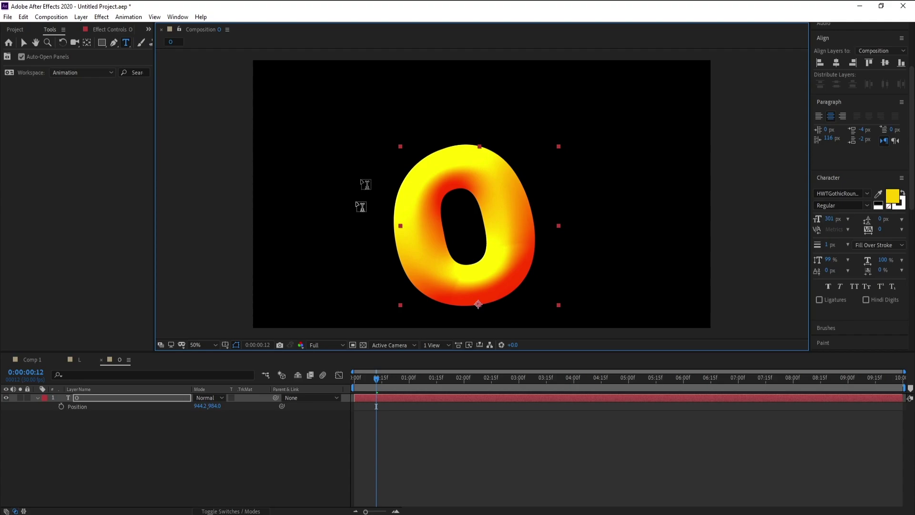
Step: Add the O composition to Comp 1 as a layer below the L layer
{"action": "left_click", "coordinate": [31, 360]}
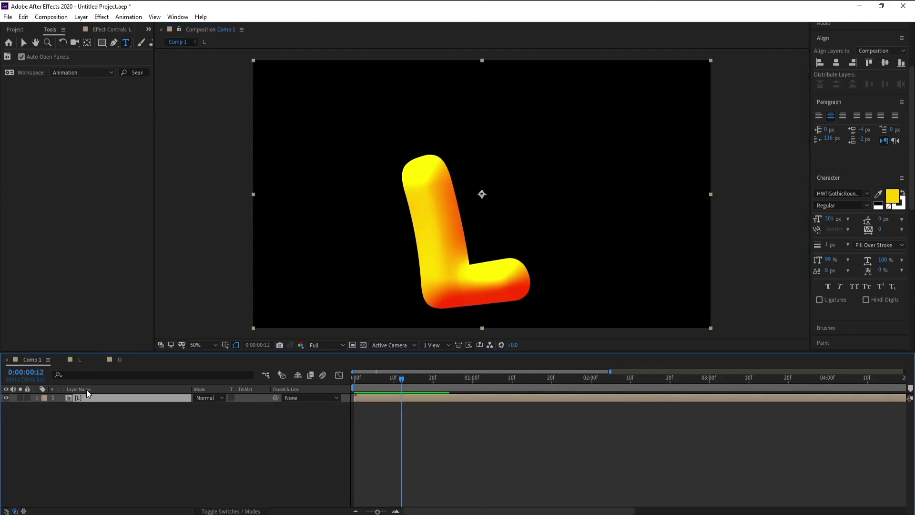
{"action": "left_click", "coordinate": [15, 30]}
{"action": "left_click_drag", "start_coordinate": [28, 139], "coordinate": [84, 418]}
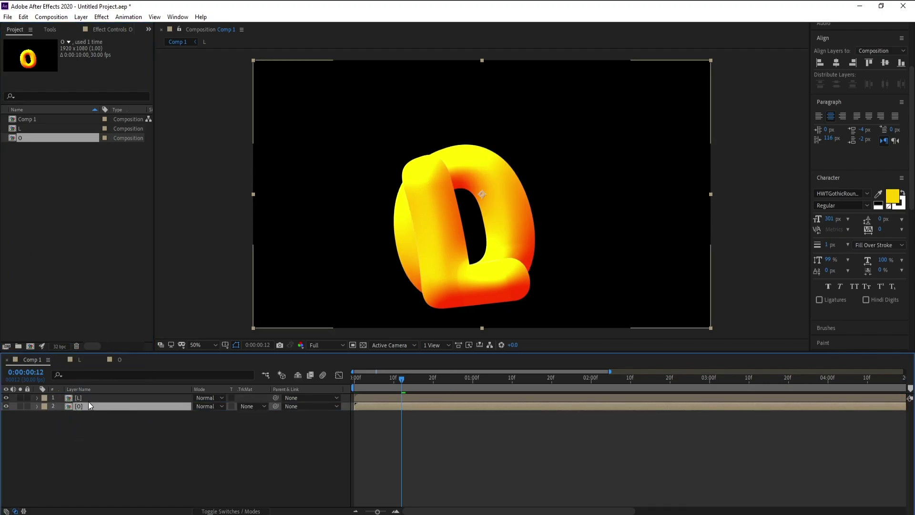
Step: Set the L layer's Position to 427.0, 540.0 and the O layer's Position to 815.0, 540.0
{"action": "key", "text": "ctrl+Up"}
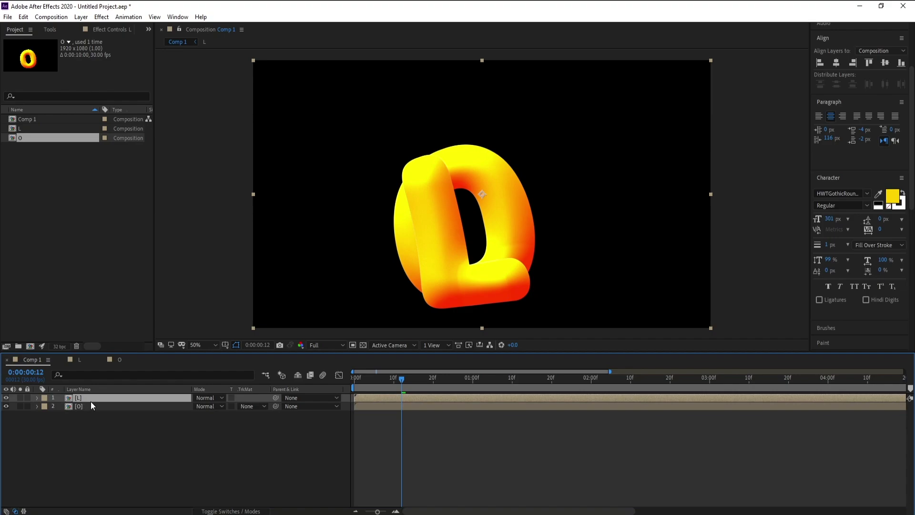
{"action": "key", "text": "p"}
{"action": "left_click_drag", "start_coordinate": [202, 406], "coordinate": [172, 406]}
{"action": "left_click", "coordinate": [102, 415]}
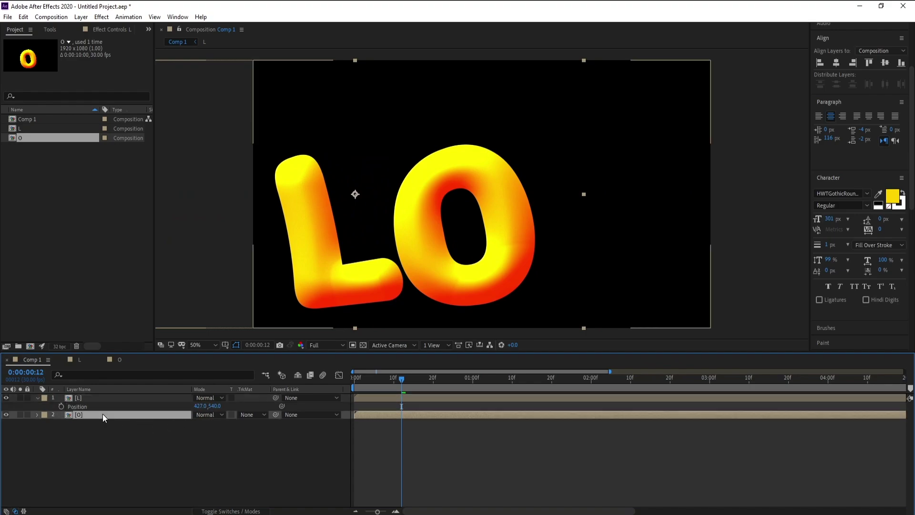
{"action": "key", "text": "p"}
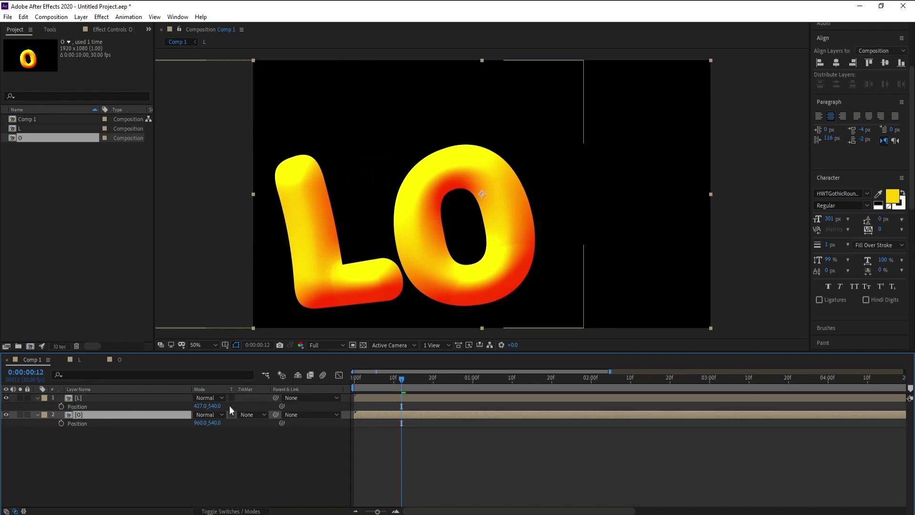
{"action": "left_click_drag", "start_coordinate": [210, 422], "coordinate": [143, 432]}
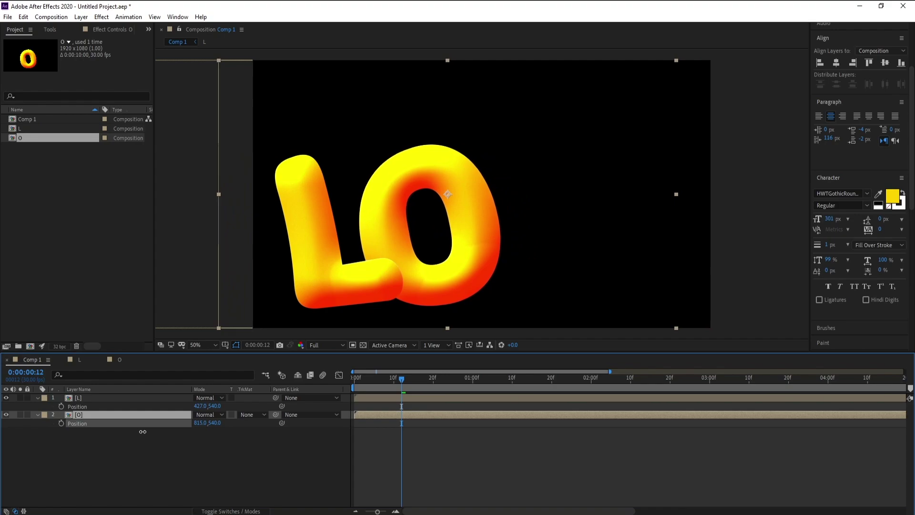
Step: Duplicate the O layer and set the lower copy's Position to 1303.0, 540.0
{"action": "left_click", "coordinate": [86, 414]}
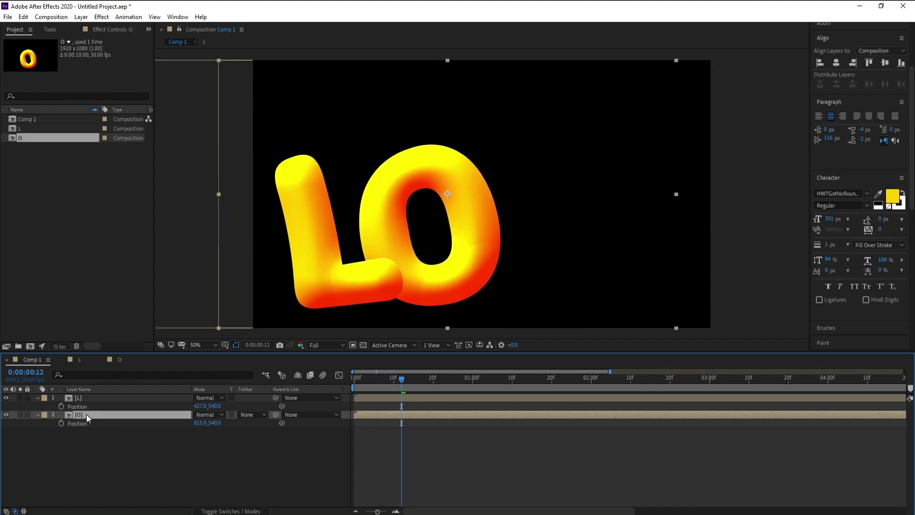
{"action": "key", "text": "ctrl+d"}
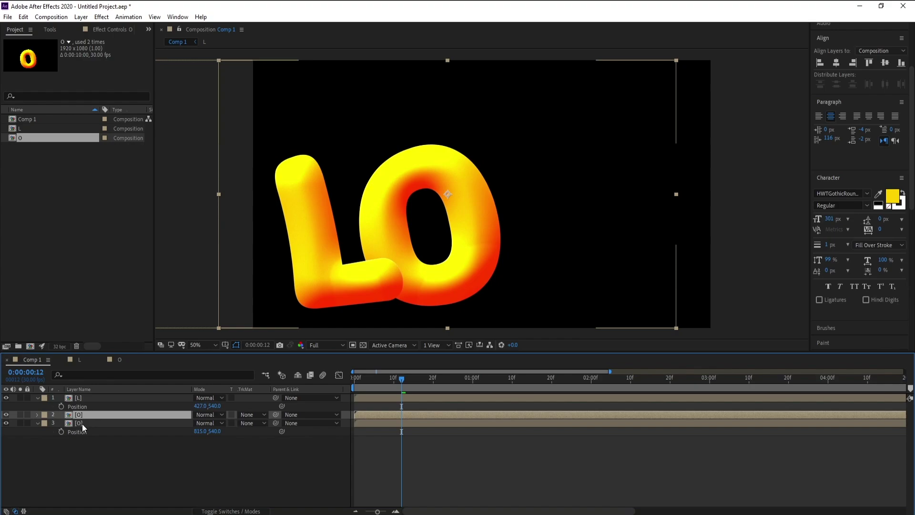
{"action": "left_click", "coordinate": [83, 422]}
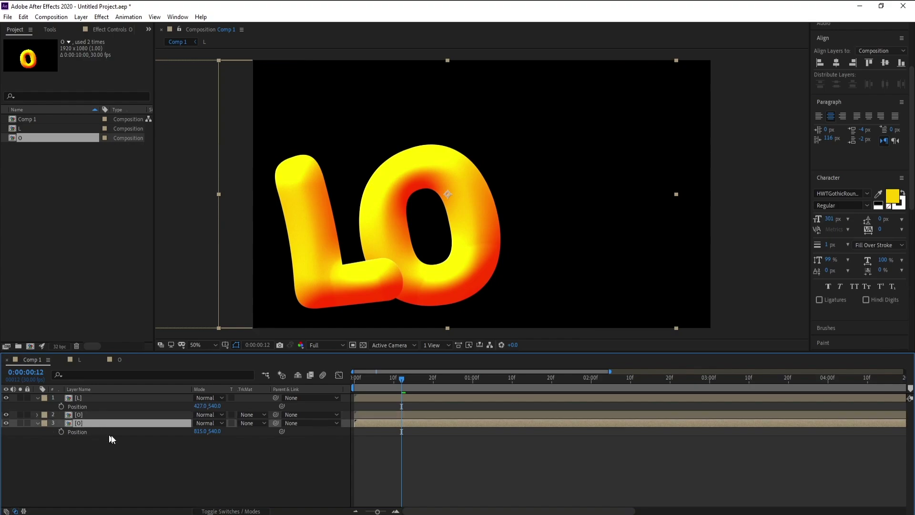
{"action": "left_click_drag", "start_coordinate": [202, 433], "coordinate": [443, 441]}
Step: Duplicate the L layer, place the copy below both O layers, and set its Position to 1707.0, 540.0
{"action": "left_click", "coordinate": [78, 398]}
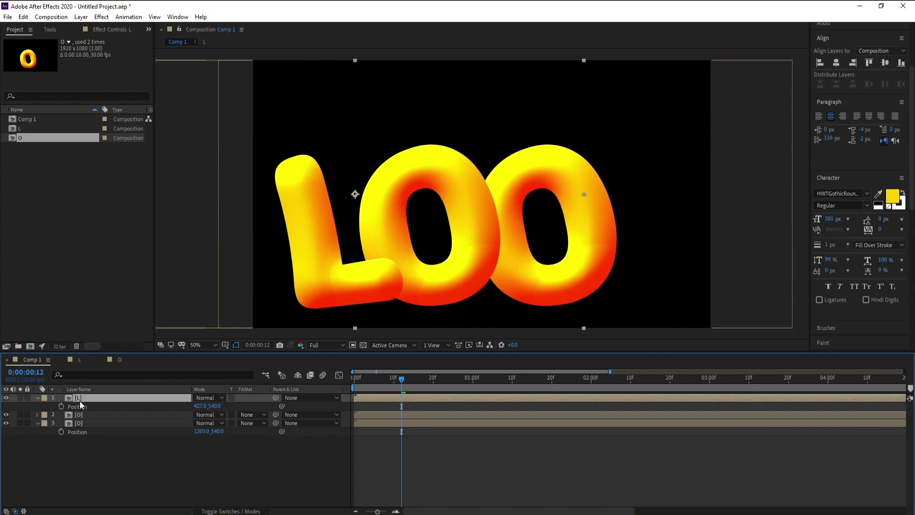
{"action": "key", "text": "ctrl+d"}
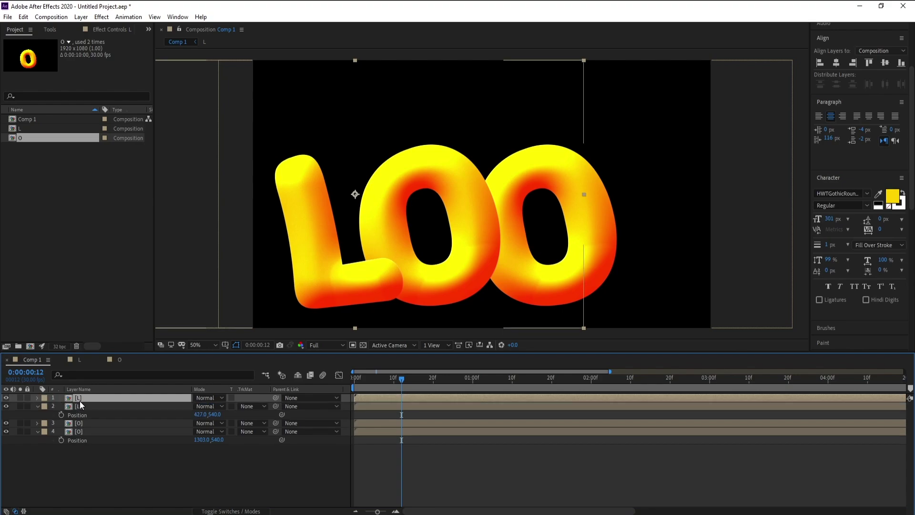
{"action": "left_click_drag", "start_coordinate": [80, 402], "coordinate": [91, 441]}
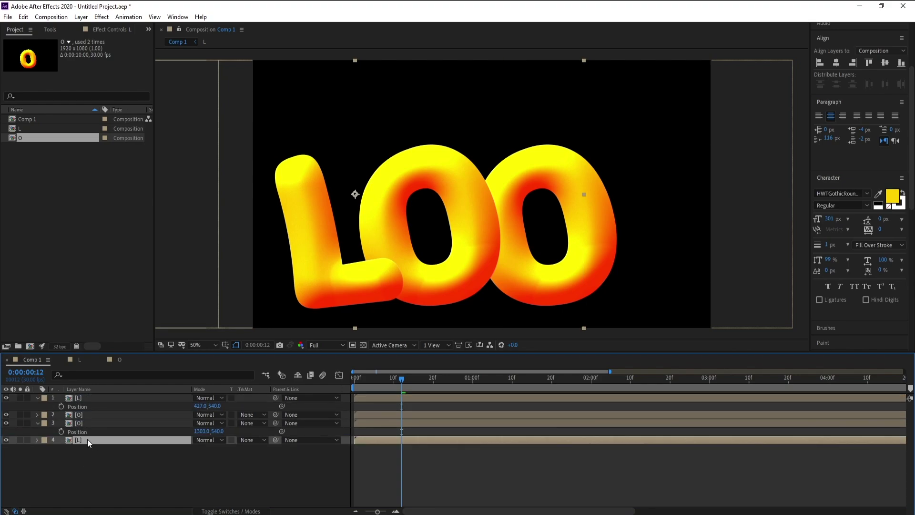
{"action": "key", "text": "p"}
{"action": "left_click_drag", "start_coordinate": [212, 448], "coordinate": [281, 450]}
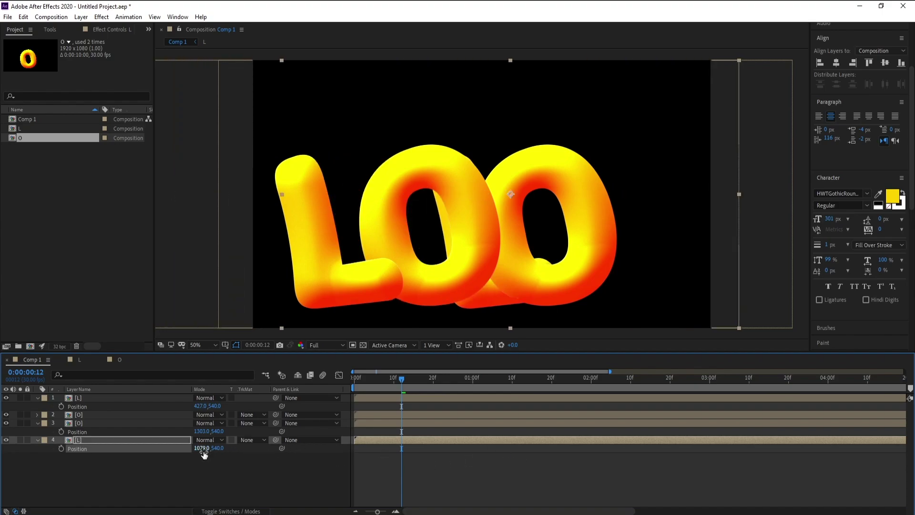
{"action": "left_click_drag", "start_coordinate": [202, 449], "coordinate": [507, 455]}
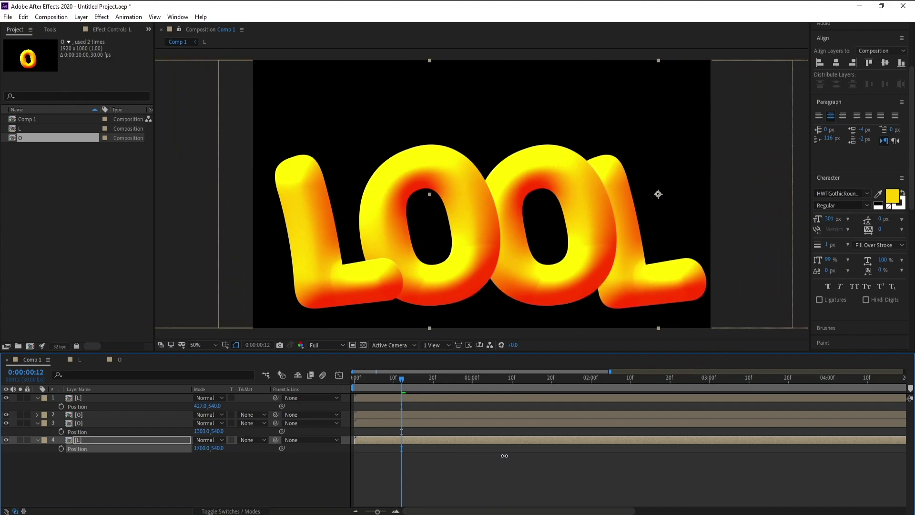
Step: Set the X Position of the first L to 370.0, the first O to 766.0 and the second O to 1254.0
{"action": "left_click_drag", "start_coordinate": [195, 405], "coordinate": [162, 406]}
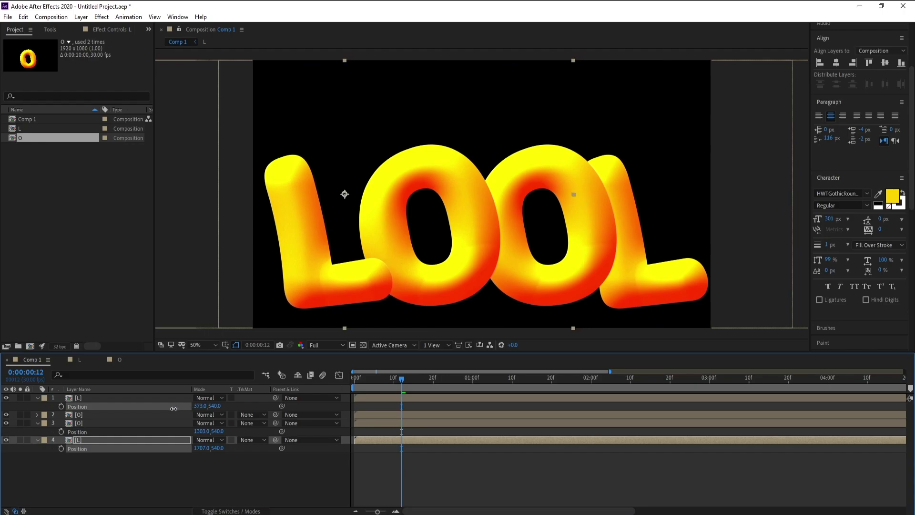
{"action": "left_click", "coordinate": [157, 413]}
{"action": "key", "text": "p"}
{"action": "left_click_drag", "start_coordinate": [209, 423], "coordinate": [175, 441]}
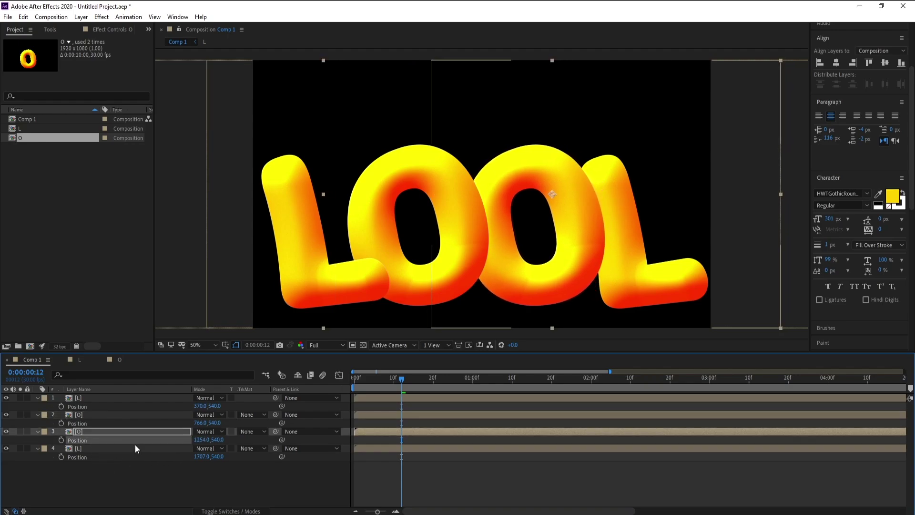
Step: Collapse the Position properties of all four letter layers in Comp 1
{"action": "left_click", "coordinate": [34, 399]}
{"action": "left_click", "coordinate": [38, 398]}
{"action": "left_click", "coordinate": [37, 406]}
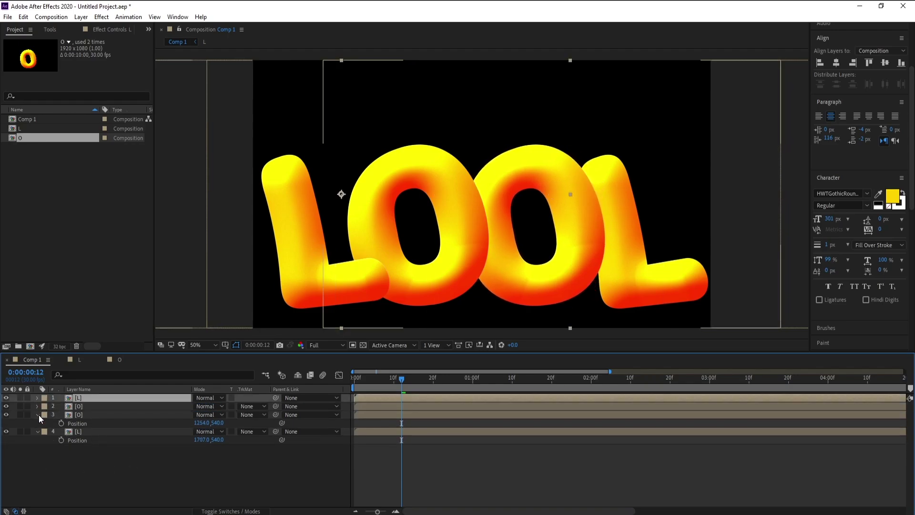
{"action": "left_click", "coordinate": [38, 415]}
{"action": "left_click", "coordinate": [38, 422]}
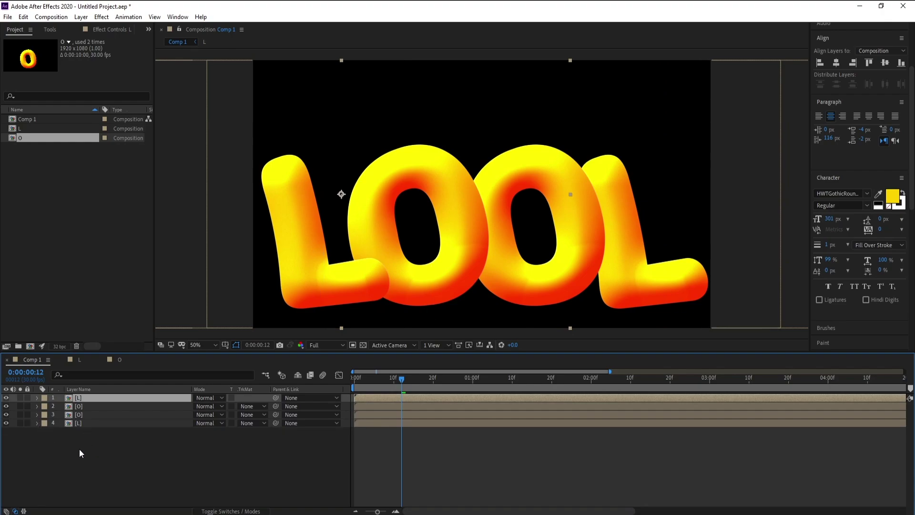
Step: Shift the two O layers and the last L layer together so they start about 4 frames into Comp 1
{"action": "left_click", "coordinate": [90, 423]}
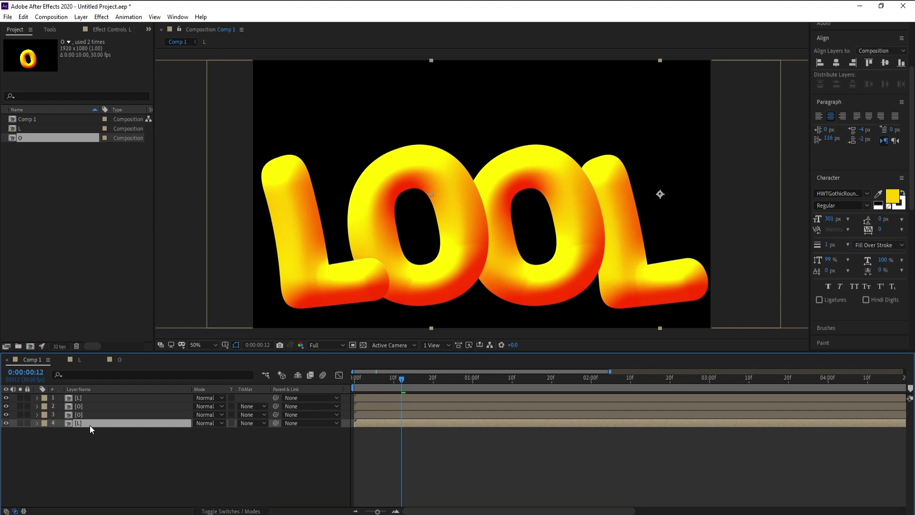
{"action": "left_click", "coordinate": [90, 419], "text": "shift"}
{"action": "left_click", "coordinate": [90, 407], "text": "shift"}
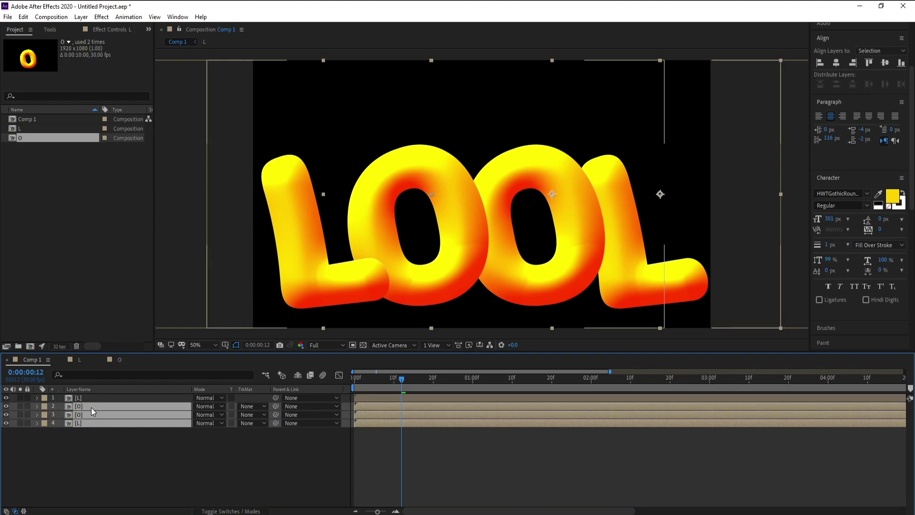
{"action": "left_click_drag", "start_coordinate": [377, 409], "coordinate": [388, 410]}
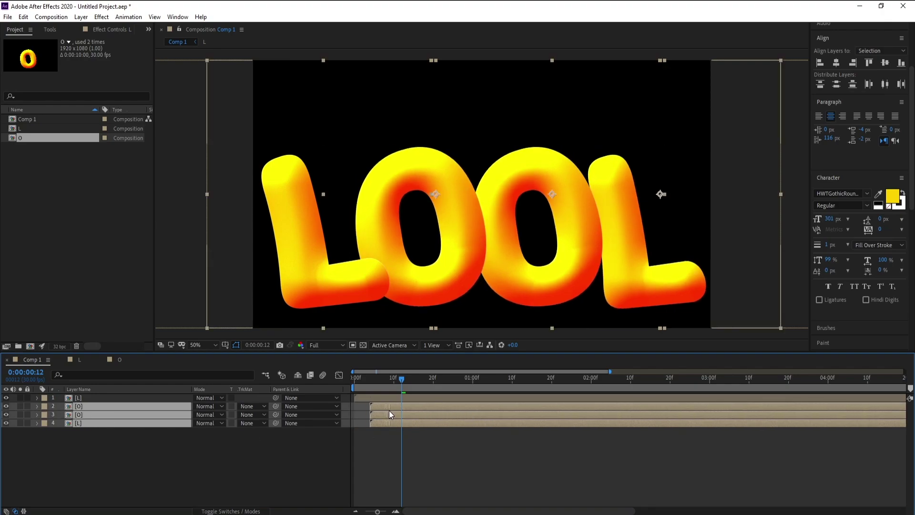
Step: Stagger the lower two layers so the second O starts at about frame 9 and the last L at about frame 16
{"action": "left_click", "coordinate": [354, 380]}
{"action": "left_click", "coordinate": [377, 433]}
{"action": "left_click", "coordinate": [78, 423]}
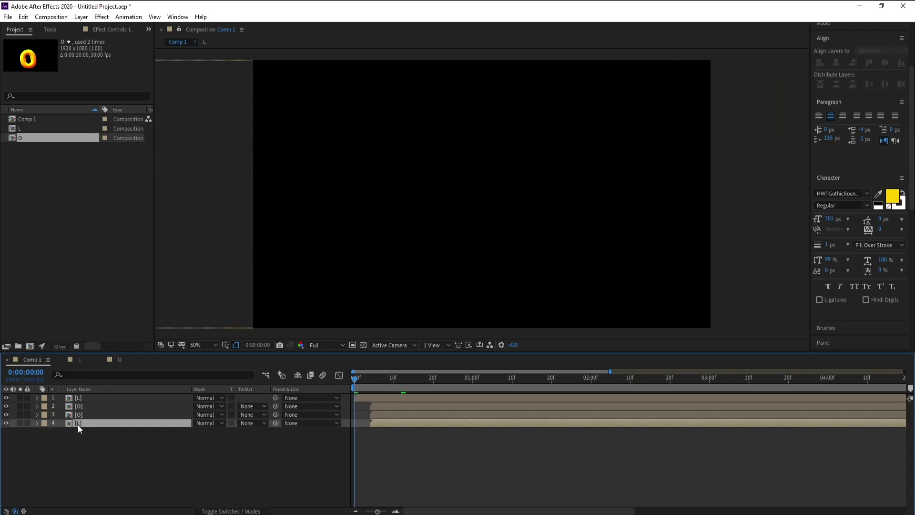
{"action": "left_click", "coordinate": [88, 418], "text": "shift"}
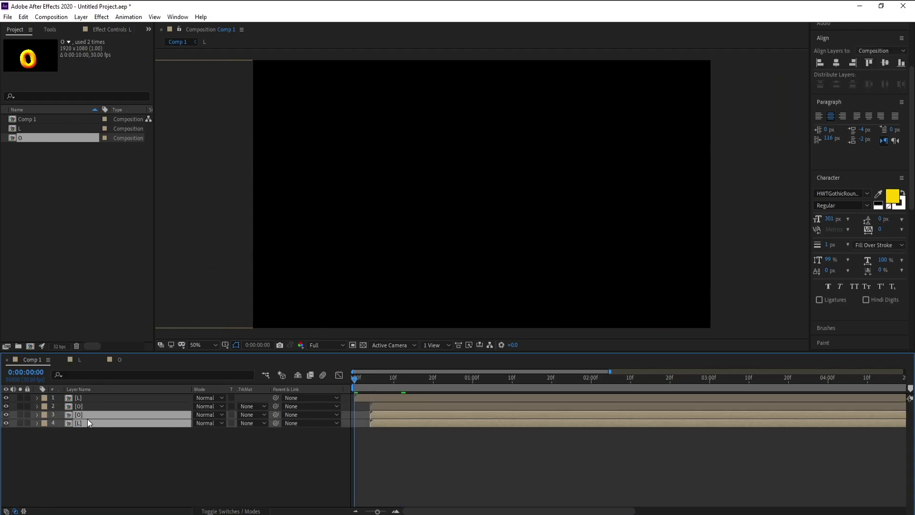
{"action": "left_click", "coordinate": [398, 438]}
{"action": "left_click", "coordinate": [402, 423]}
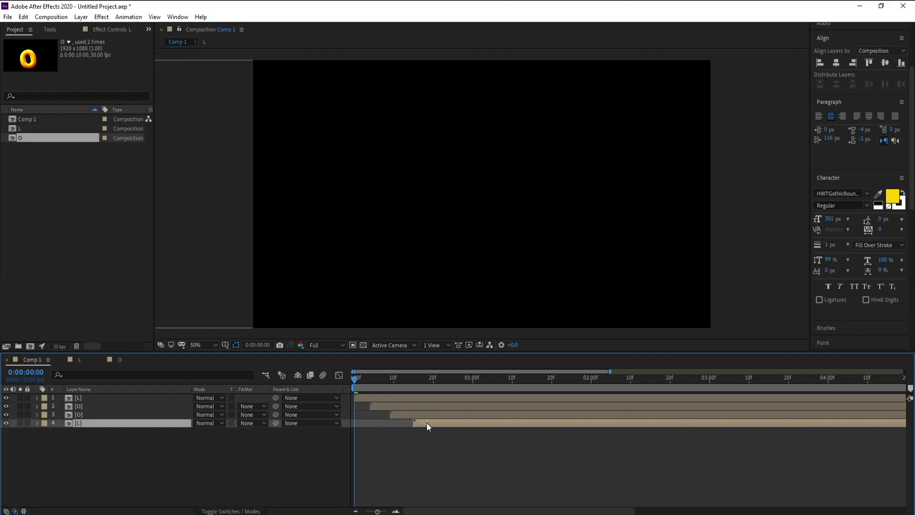
Step: Play back the composition to check the staggered pop-up timing of the four letters
{"action": "key", "text": "space"}
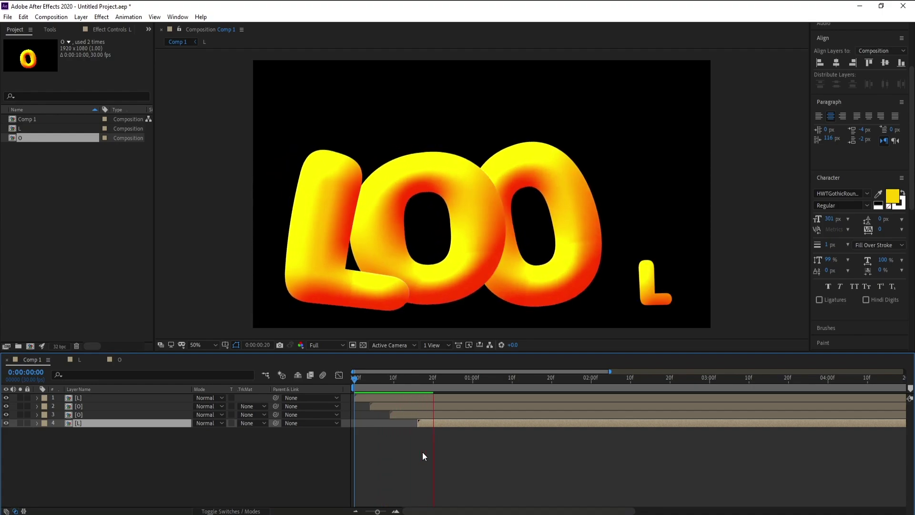
{"action": "key", "text": "space"}
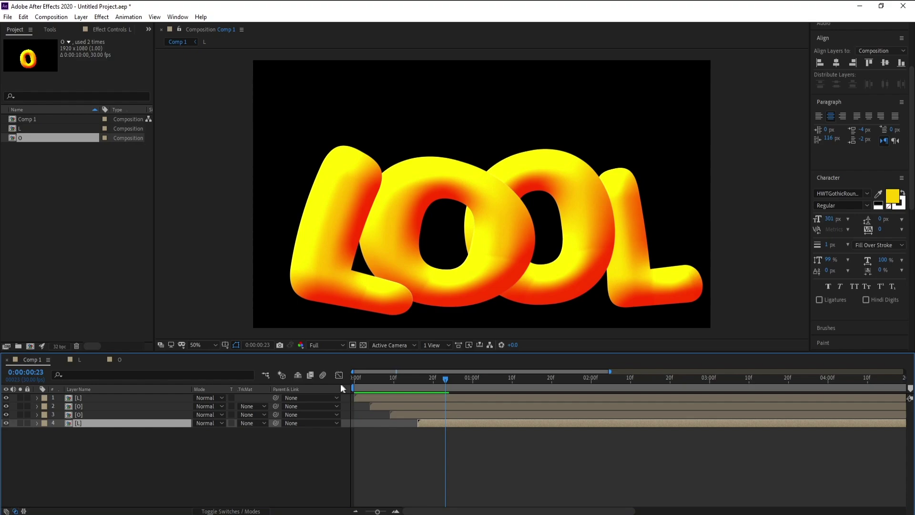
{"action": "key", "text": "space"}
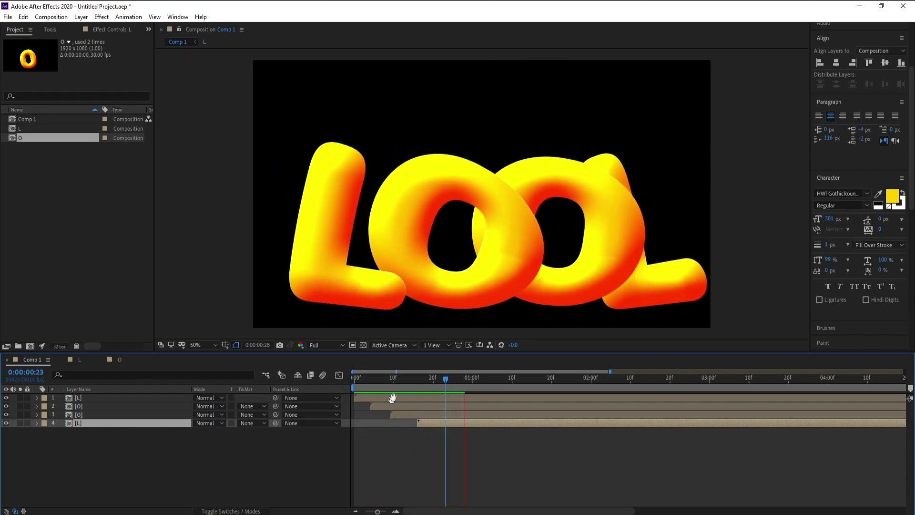
{"action": "key", "text": "space"}
{"action": "key", "text": "space"}
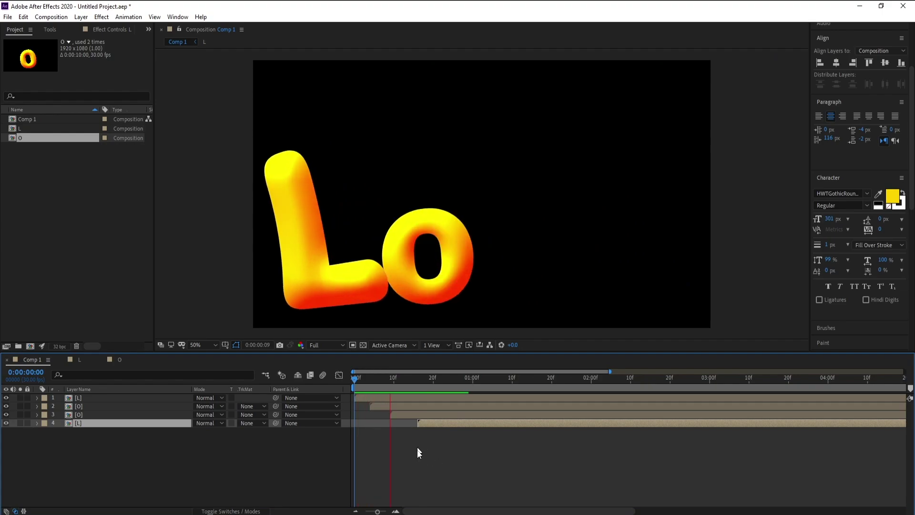
{"action": "key", "text": "space"}
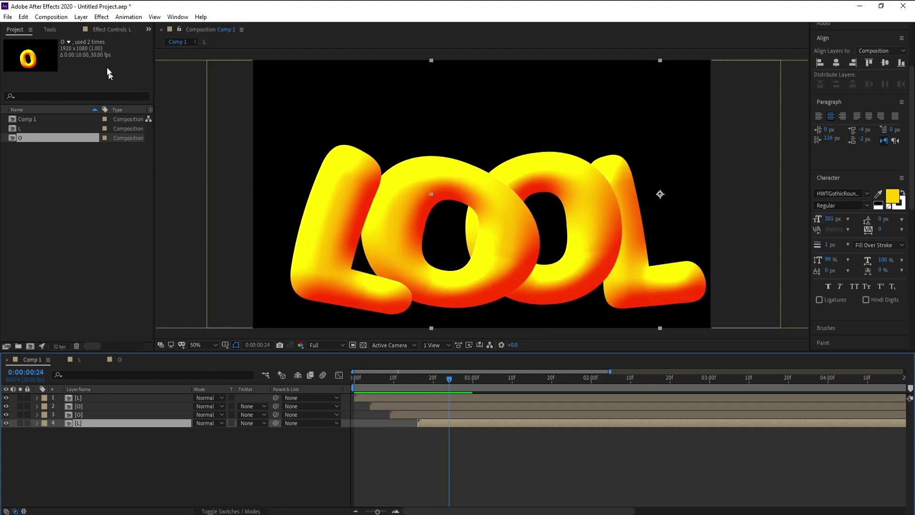
Step: Create a black 1920 × 1080 solid named BG and place it below all the letter layers
{"action": "left_click", "coordinate": [80, 18]}
{"action": "mouse_move", "coordinate": [141, 27]}
{"action": "left_click", "coordinate": [229, 40]}
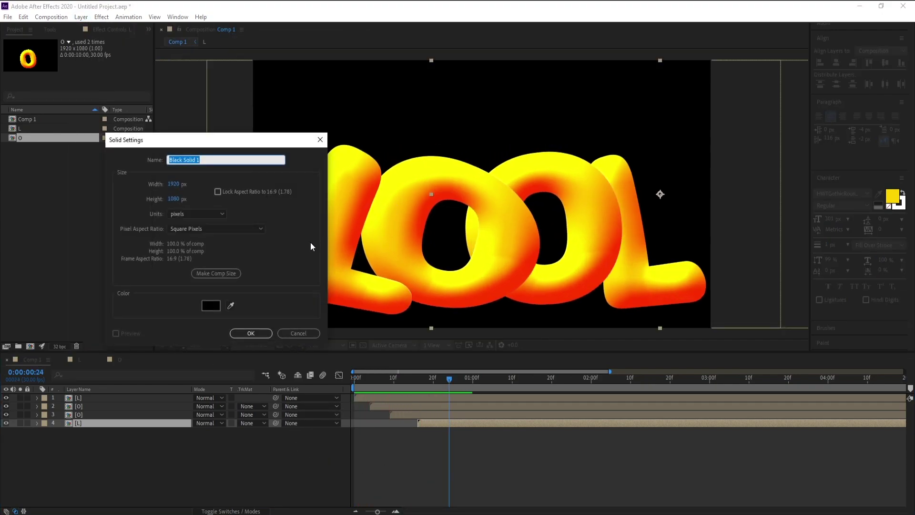
{"action": "type", "text": "BG"}
{"action": "key", "text": "Return"}
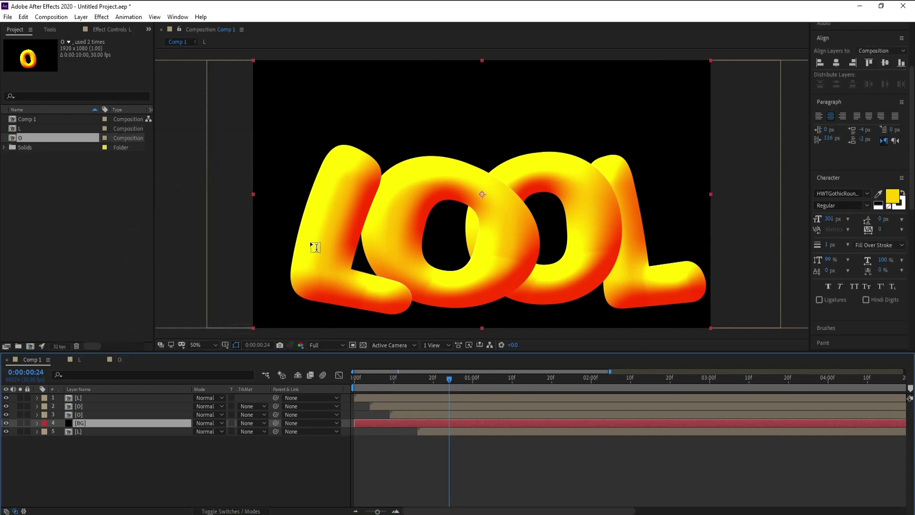
{"action": "left_click_drag", "start_coordinate": [86, 425], "coordinate": [87, 444]}
Step: Apply the 4-Color Gradient effect to the BG layer and set its Color 1 to the near-black purple 0E0010
{"action": "left_click", "coordinate": [102, 17]}
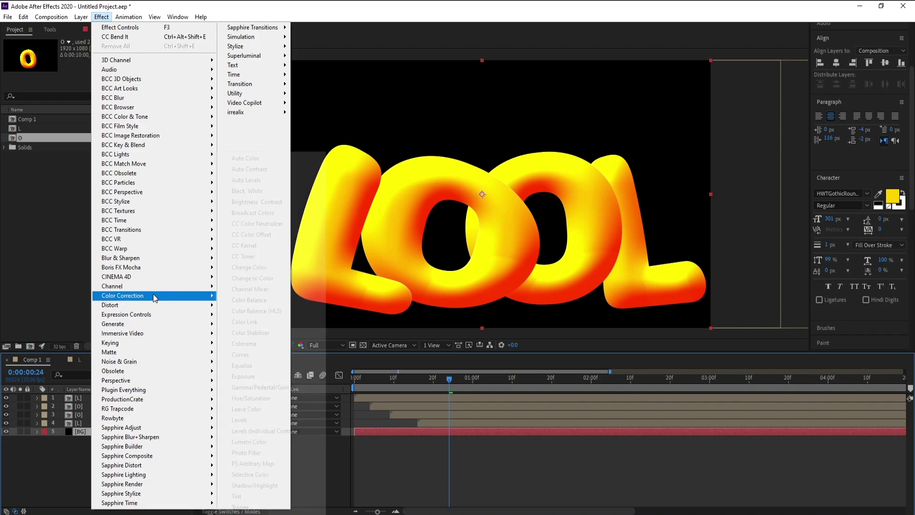
{"action": "mouse_move", "coordinate": [154, 323]}
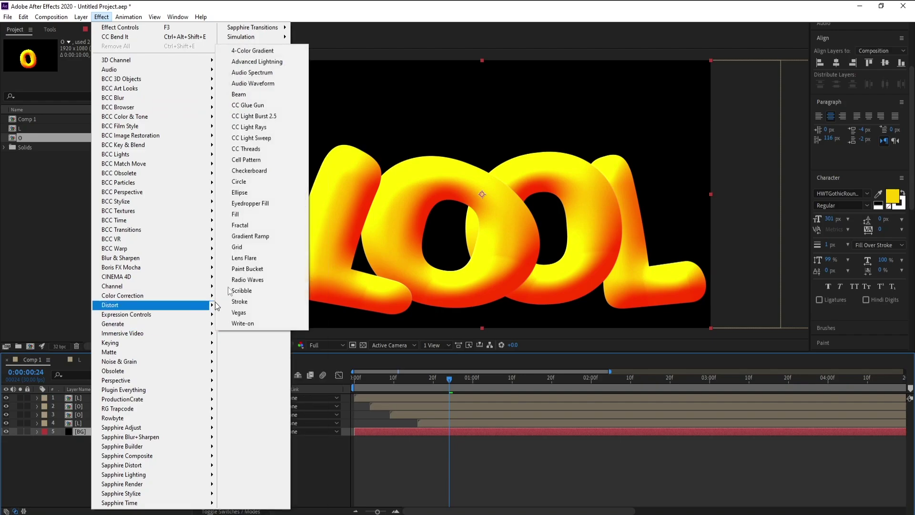
{"action": "left_click", "coordinate": [253, 52]}
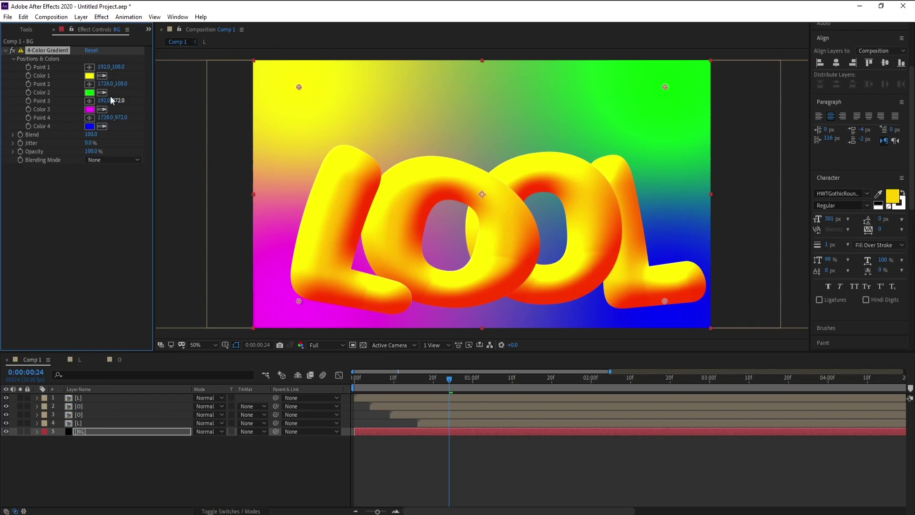
{"action": "left_click", "coordinate": [89, 76]}
{"action": "left_click_drag", "start_coordinate": [214, 230], "coordinate": [229, 311]}
{"action": "left_click_drag", "start_coordinate": [239, 257], "coordinate": [242, 220]}
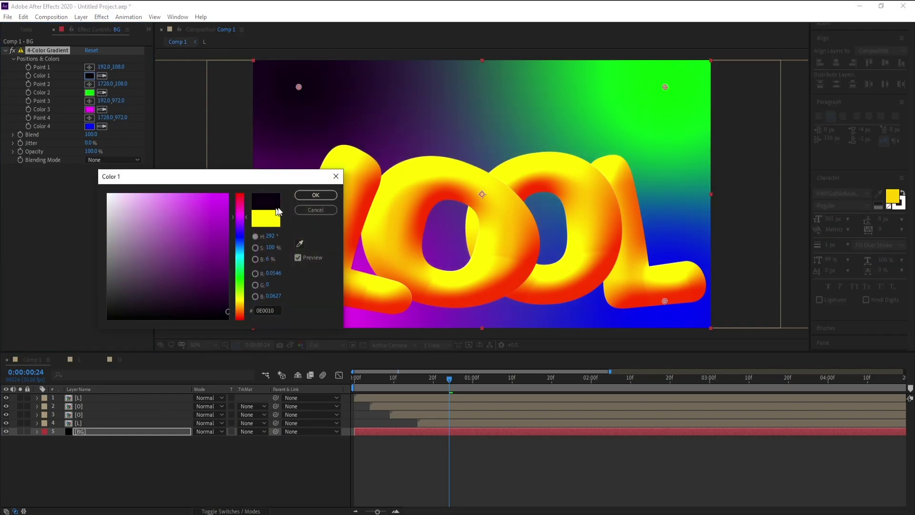
{"action": "left_click", "coordinate": [315, 195]}
Step: Set Color 2 of the BG layer's 4-Color Gradient to the very dark blue 000124
{"action": "left_click", "coordinate": [89, 92]}
{"action": "left_click_drag", "start_coordinate": [172, 216], "coordinate": [229, 225]}
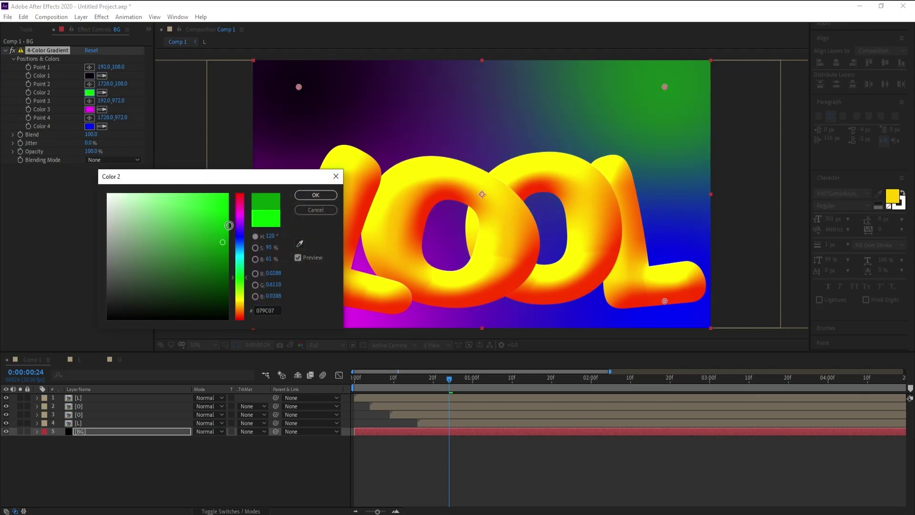
{"action": "left_click_drag", "start_coordinate": [240, 276], "coordinate": [242, 303]}
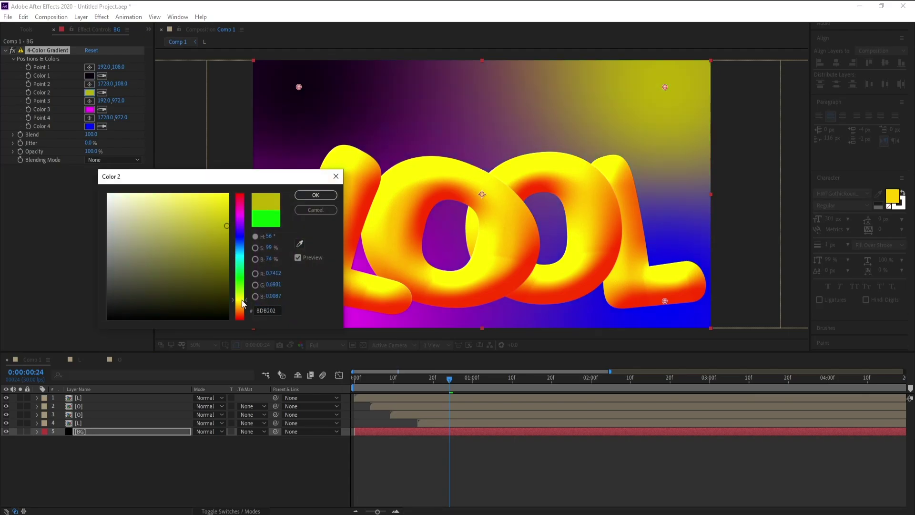
{"action": "left_click", "coordinate": [237, 212]}
{"action": "left_click_drag", "start_coordinate": [227, 224], "coordinate": [231, 300]}
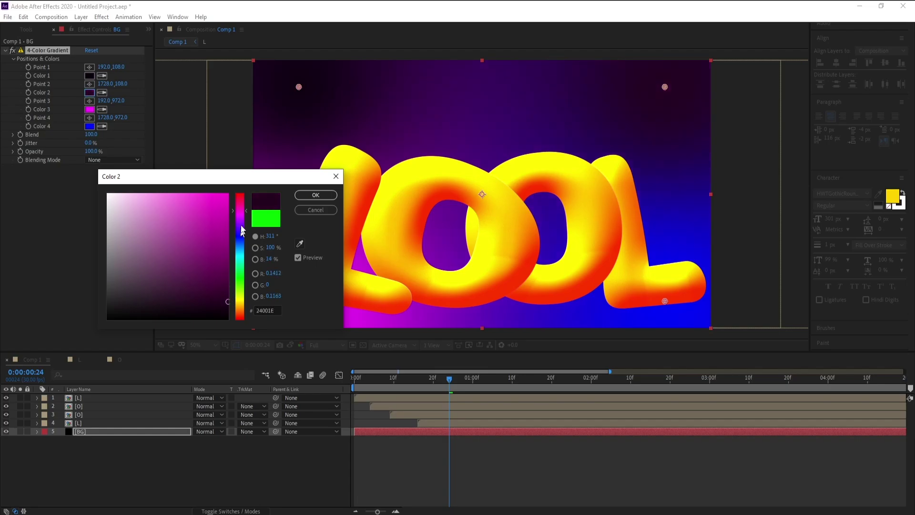
{"action": "left_click_drag", "start_coordinate": [242, 231], "coordinate": [242, 236]}
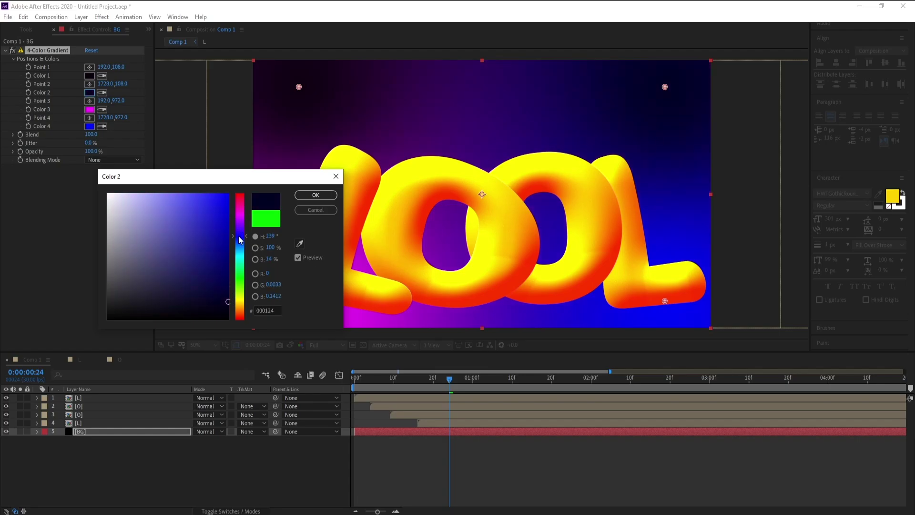
{"action": "left_click", "coordinate": [305, 196]}
Step: Set Color 3 of the BG gradient to dark purple 2B002B and Color 4 to dark blue 000048
{"action": "left_click", "coordinate": [89, 109]}
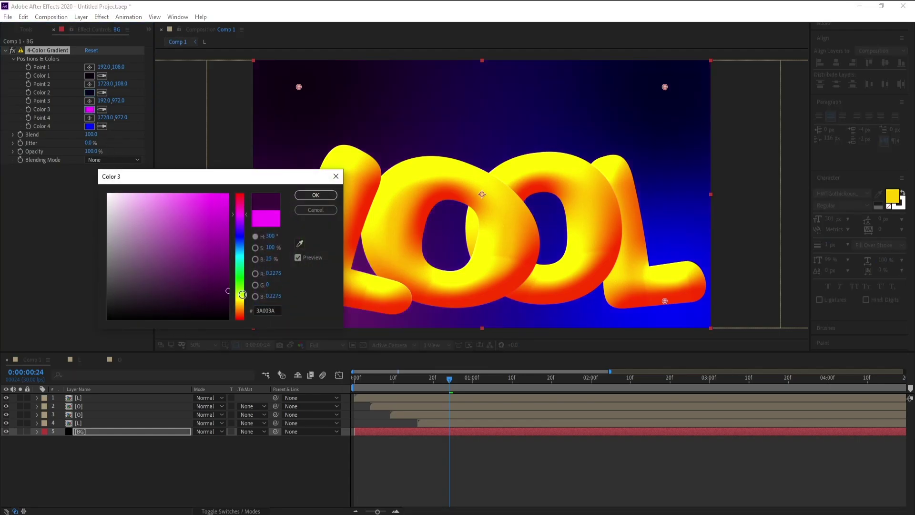
{"action": "left_click_drag", "start_coordinate": [242, 294], "coordinate": [242, 299]}
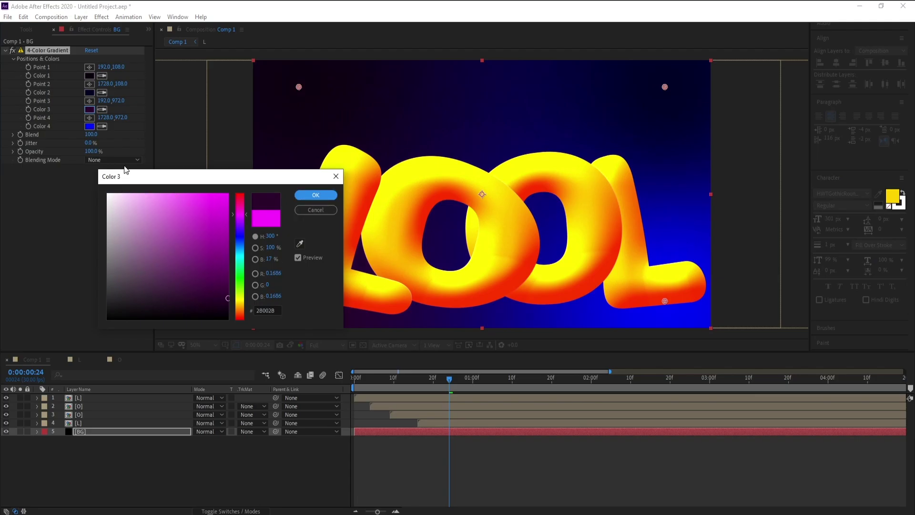
{"action": "left_click", "coordinate": [308, 200]}
{"action": "left_click", "coordinate": [90, 126]}
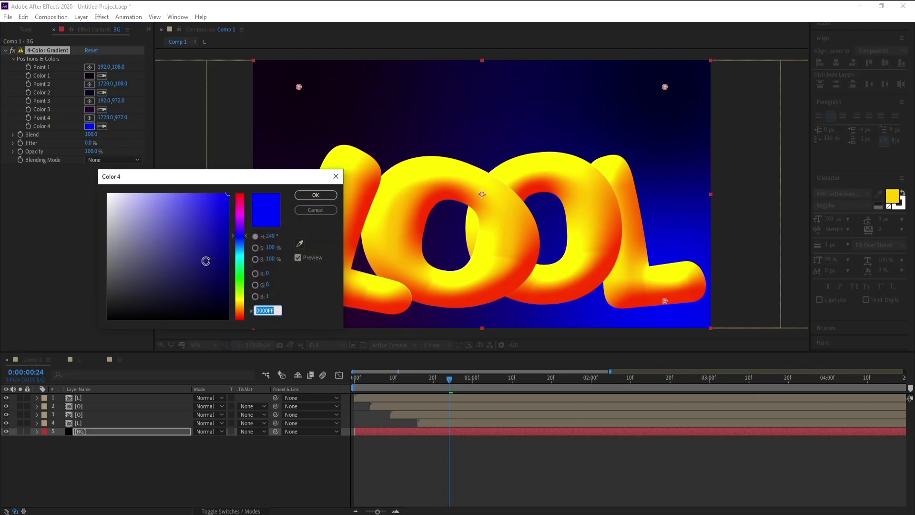
{"action": "left_click", "coordinate": [229, 294]}
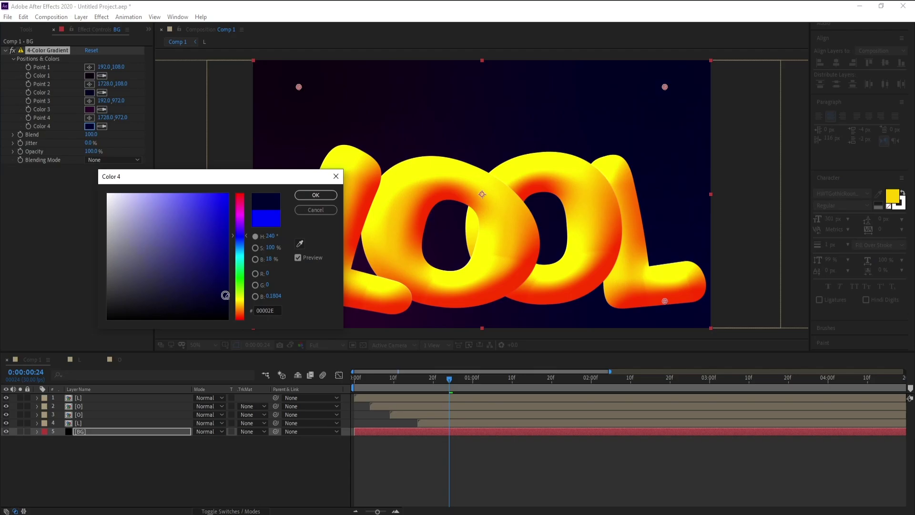
{"action": "left_click_drag", "start_coordinate": [225, 295], "coordinate": [229, 283]}
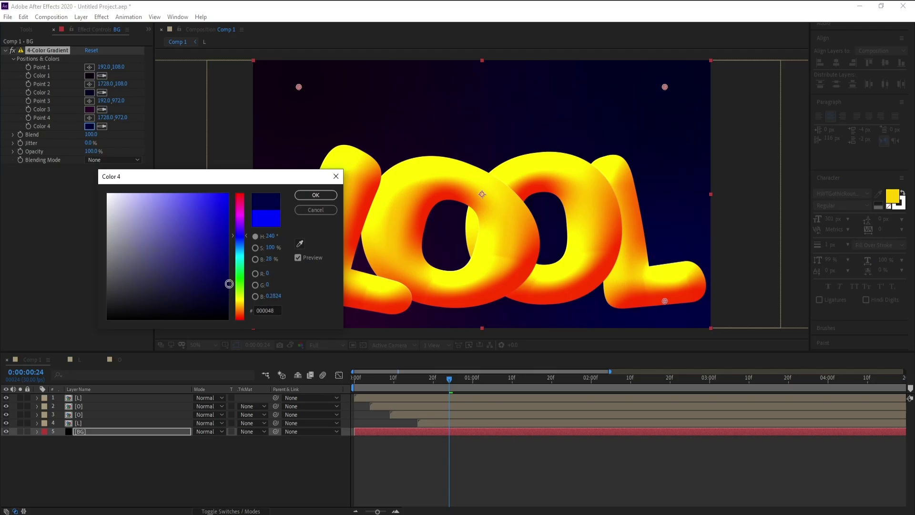
{"action": "left_click", "coordinate": [301, 197]}
{"action": "left_click_drag", "start_coordinate": [448, 379], "coordinate": [447, 429]}
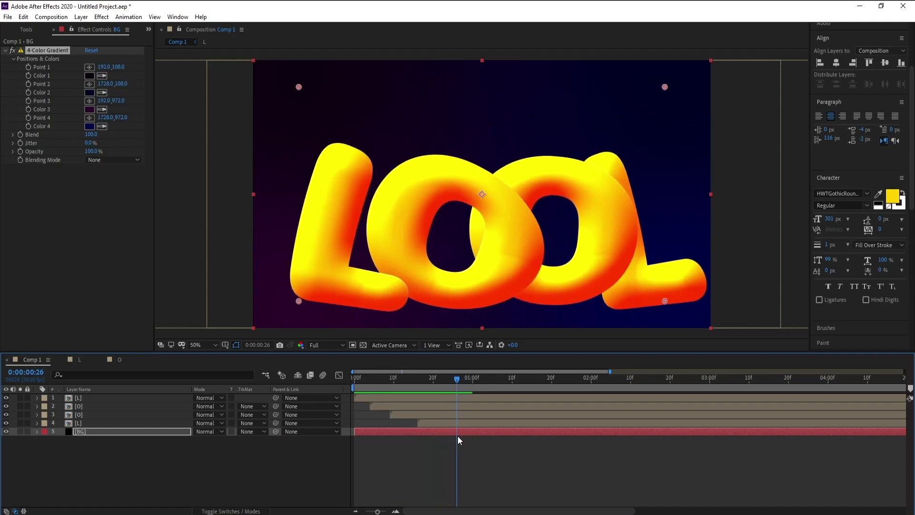